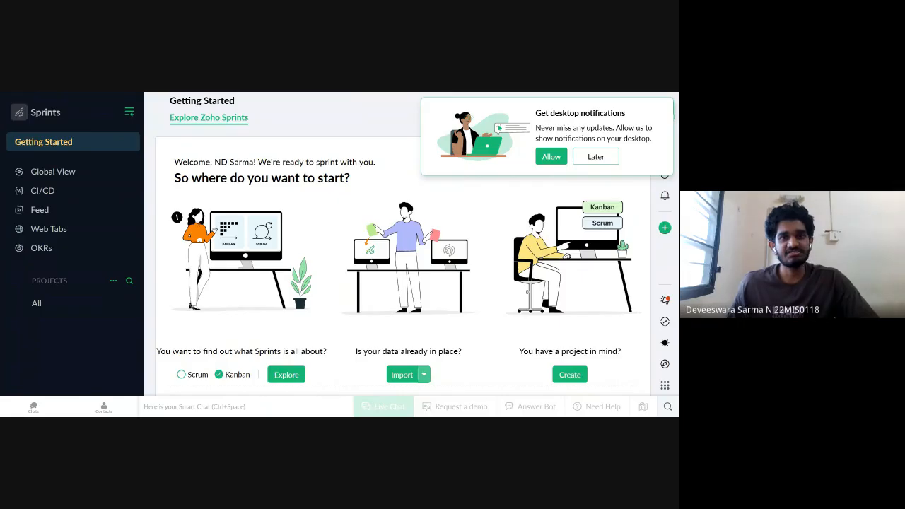
# - Explore the Scrum sample project and postpone the desktop notifications request
pyautogui.click(181, 374)
pyautogui.click(283, 375)
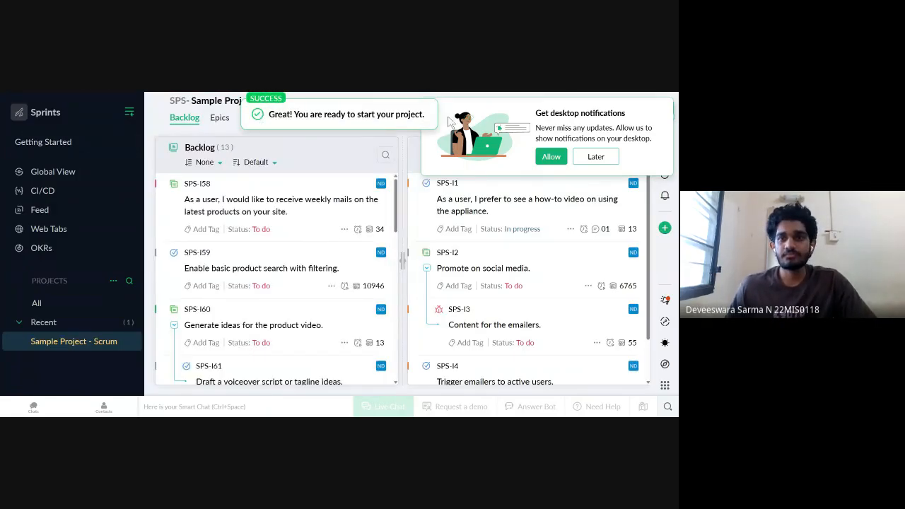
pyautogui.click(597, 157)
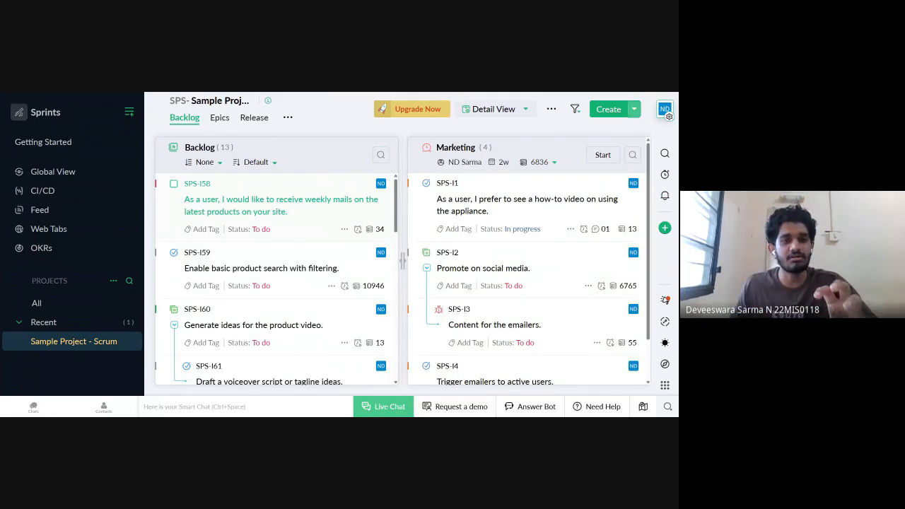
pyautogui.scroll(-2, 324, 238)
pyautogui.scroll(2, 323, 238)
pyautogui.scroll(-1, 292, 265)
pyautogui.scroll(1, 292, 265)
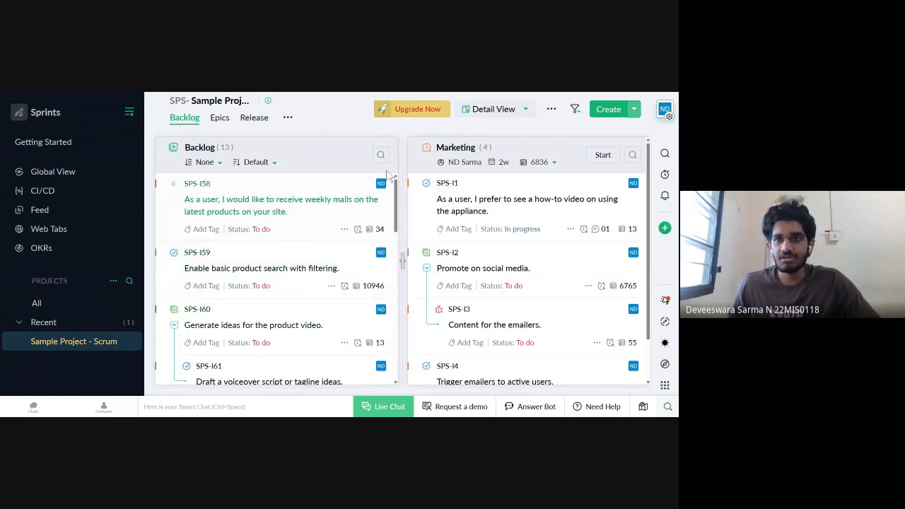
# - Begin a new sprint named "Sprint1" with the description "Core Functionality development"
pyautogui.click(607, 110)
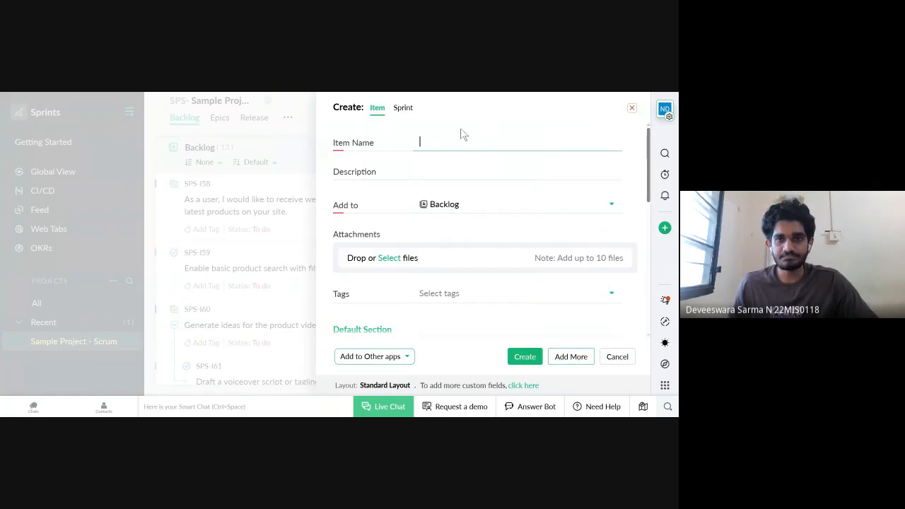
pyautogui.click(403, 108)
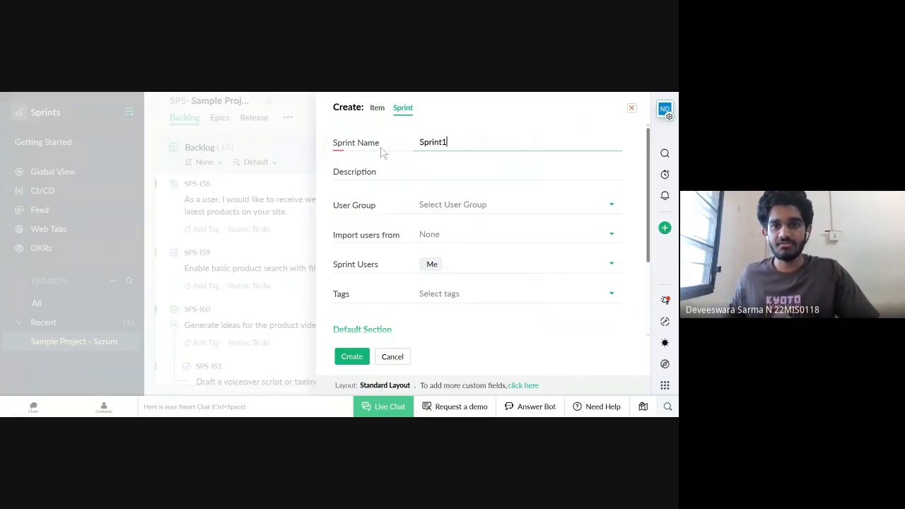
pyautogui.press('Tab')
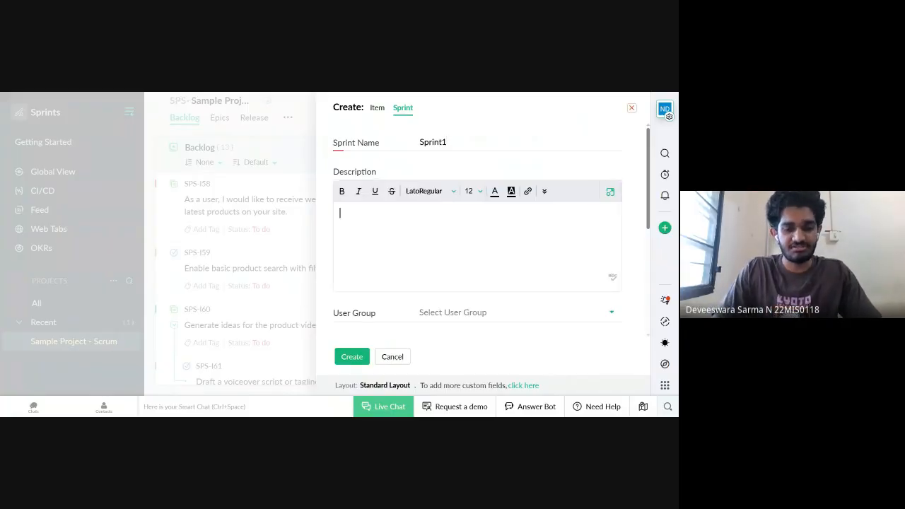
pyautogui.write('Core Functionality development')
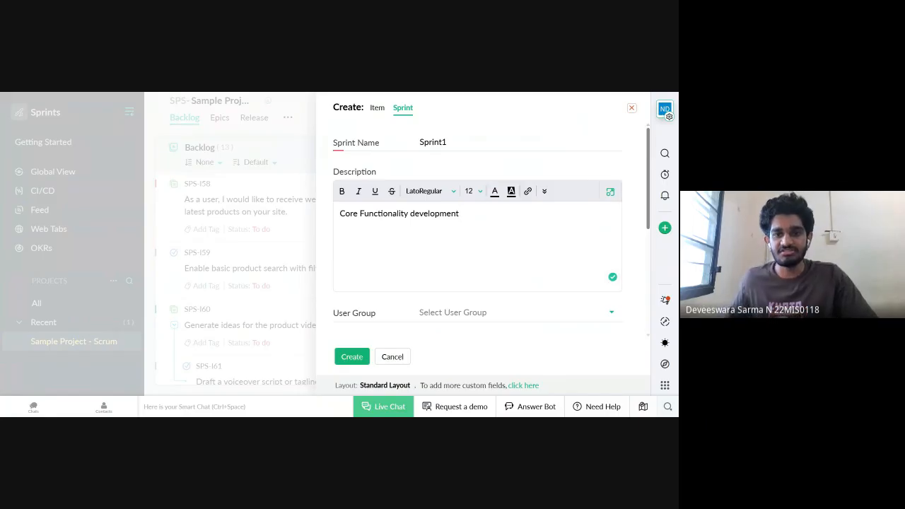
pyautogui.click(580, 148)
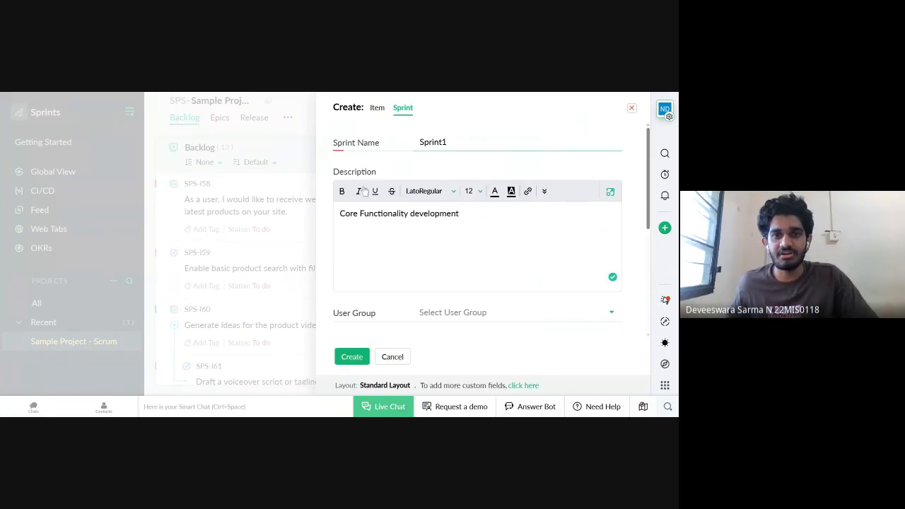
pyautogui.click(544, 312)
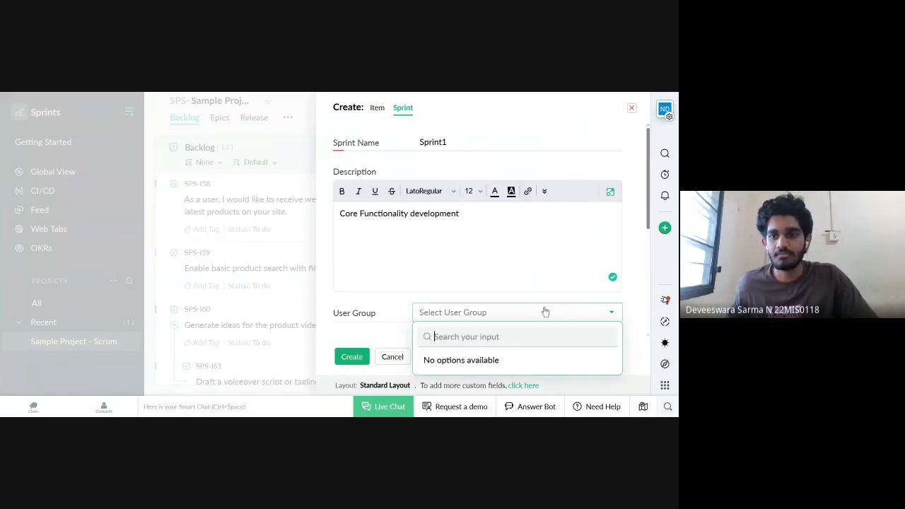
pyautogui.scroll(-3, 441, 273)
pyautogui.click(517, 244)
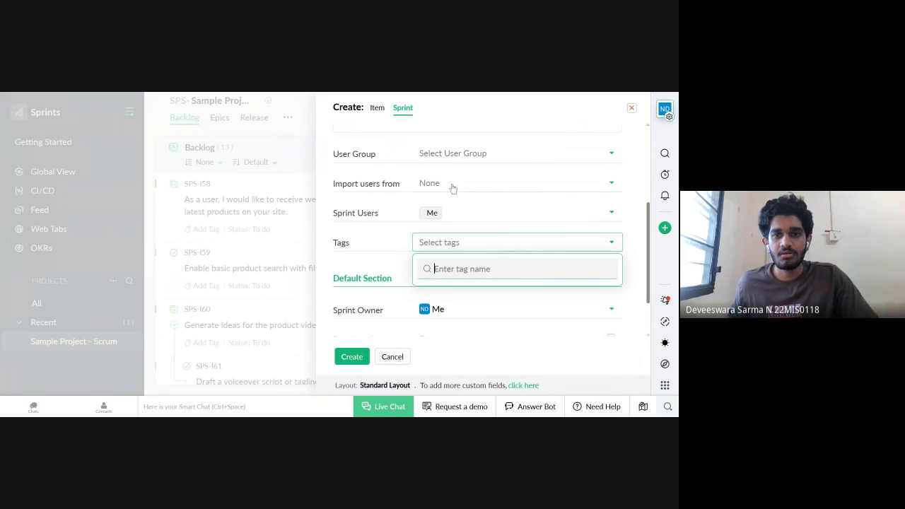
pyautogui.click(539, 340)
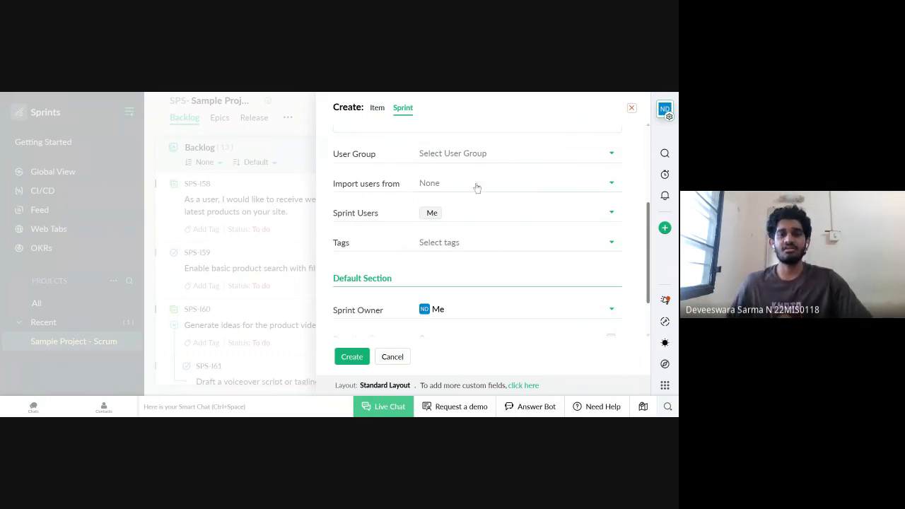
# - Define the sprint's duration by dates, starting 23/Sep/2025 and ending 08/Oct/2025
pyautogui.scroll(-1, 497, 251)
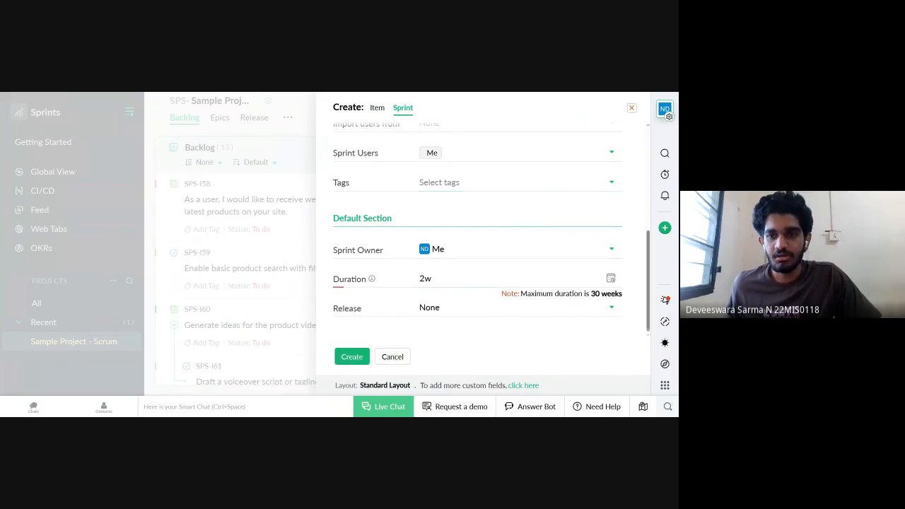
pyautogui.click(612, 279)
pyautogui.click(411, 278)
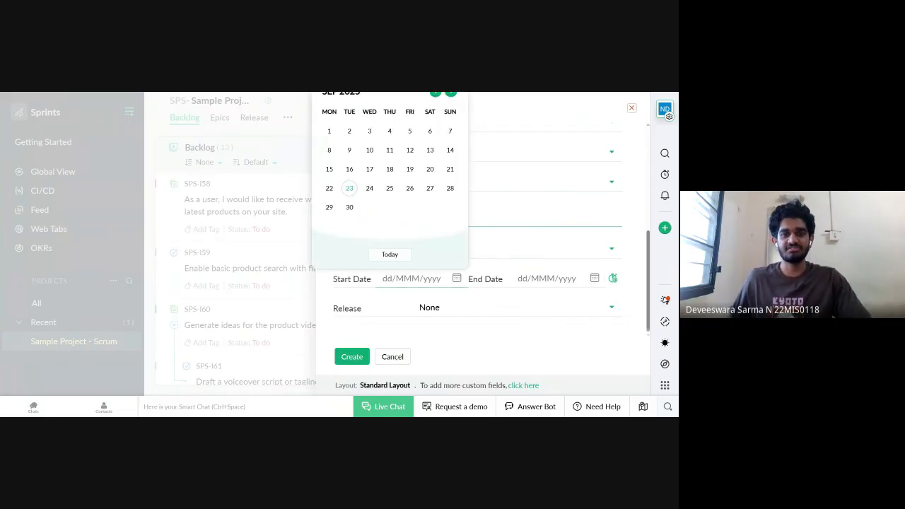
pyautogui.click(389, 253)
pyautogui.click(553, 278)
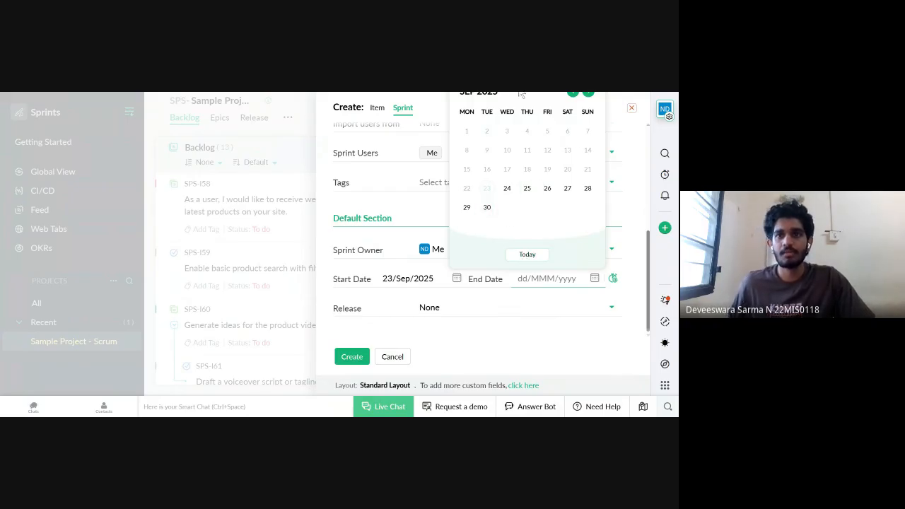
pyautogui.click(588, 92)
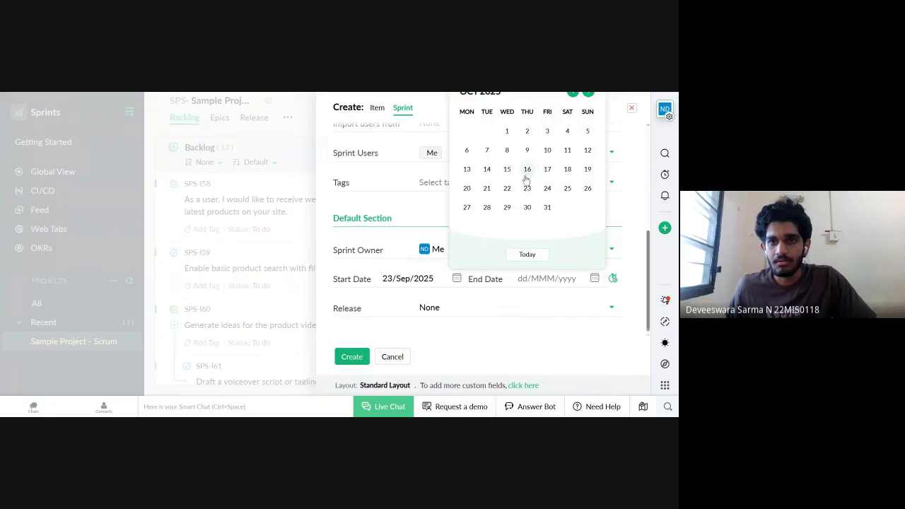
pyautogui.click(507, 150)
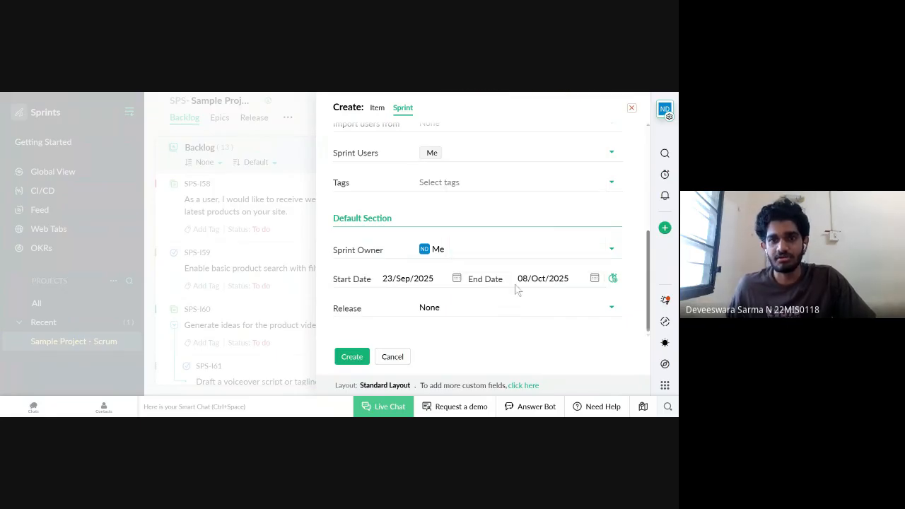
# - Check the entered sprint details and create the sprint
pyautogui.scroll(5, 488, 312)
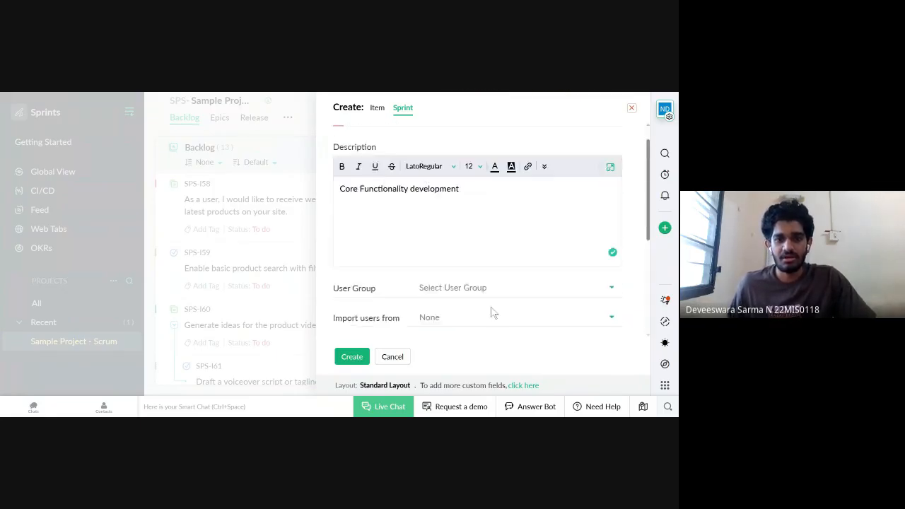
pyautogui.scroll(-5, 484, 276)
pyautogui.scroll(5, 484, 276)
pyautogui.scroll(-5, 523, 233)
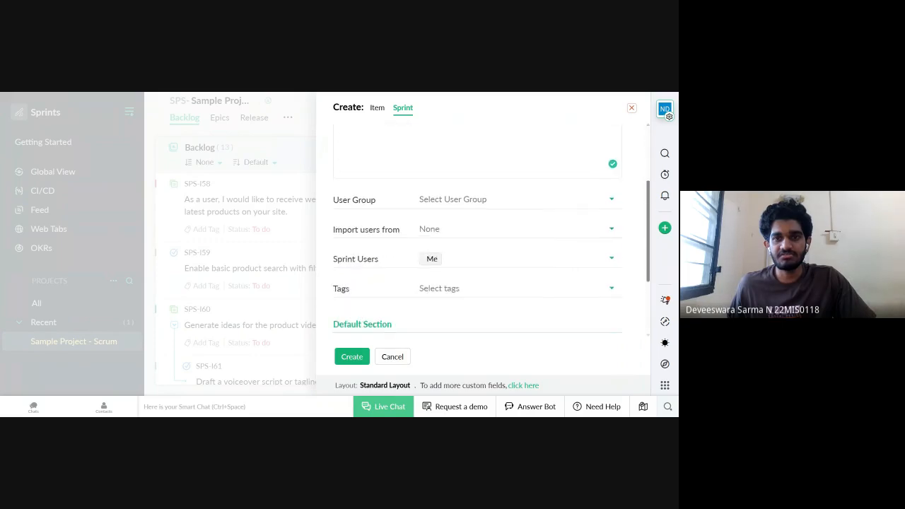
pyautogui.click(352, 357)
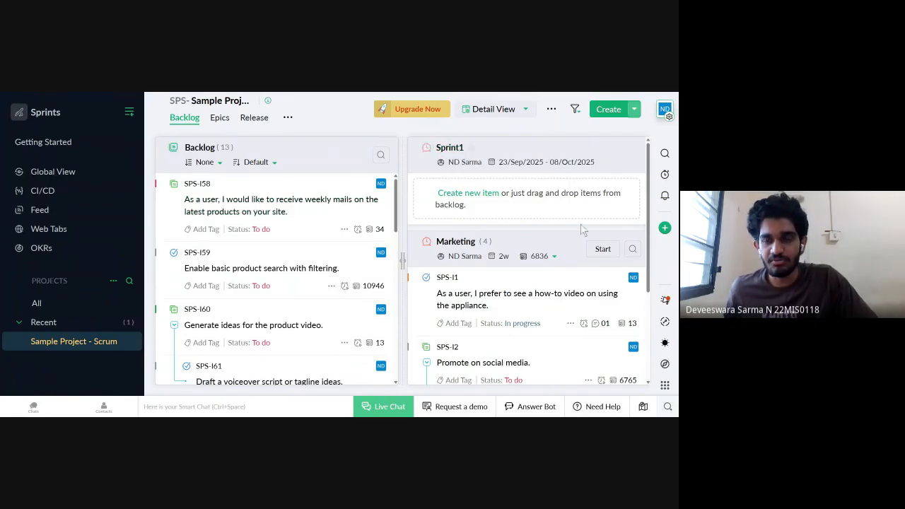
# - View the details and dashboard of Sprint1, and return to the backlog
pyautogui.click(450, 148)
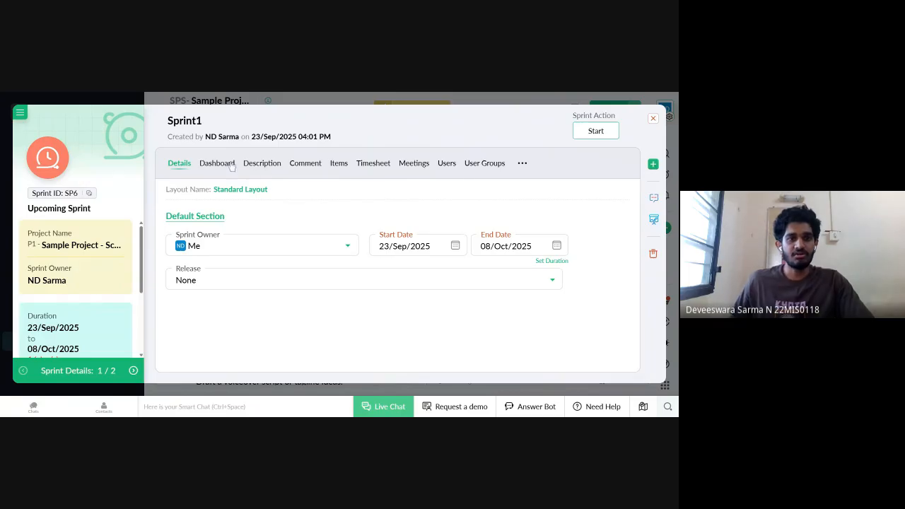
pyautogui.click(226, 162)
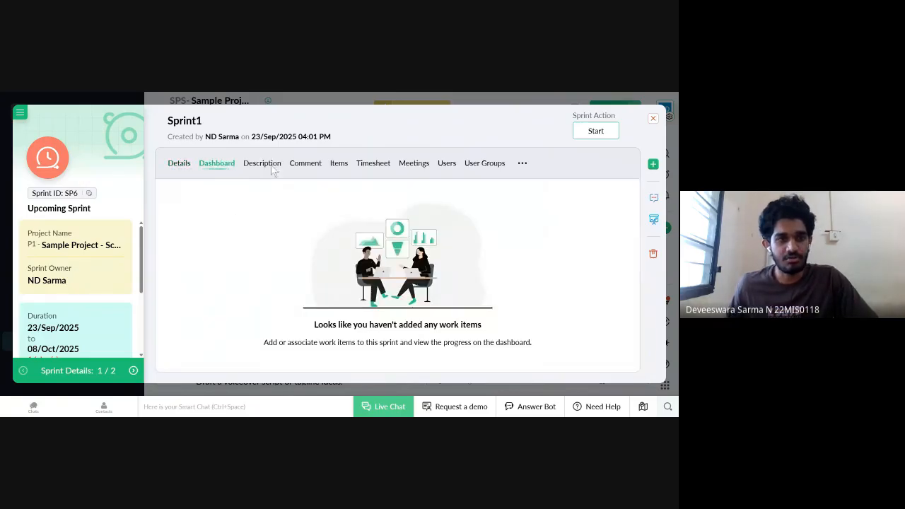
pyautogui.click(652, 118)
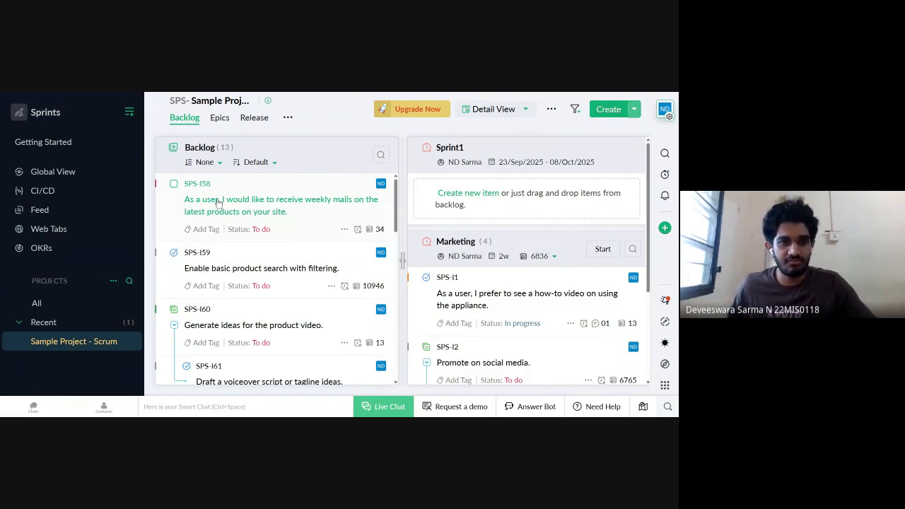
# - Move backlog item SPS-I58 into Sprint1, and add SPS-I59 and SPS-I60 beneath it as sub-items
pyautogui.moveTo(276, 190); pyautogui.dragTo(452, 197)
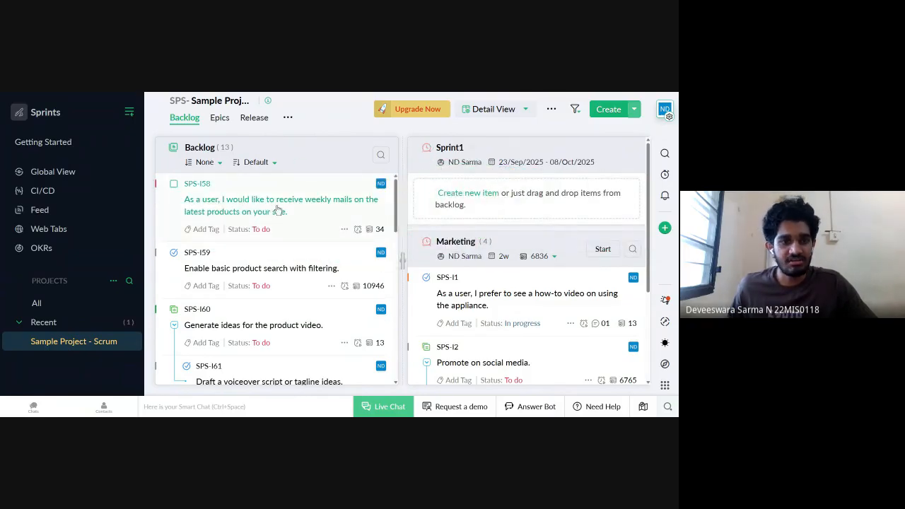
pyautogui.scroll(-1, 278, 211)
pyautogui.scroll(1, 280, 205)
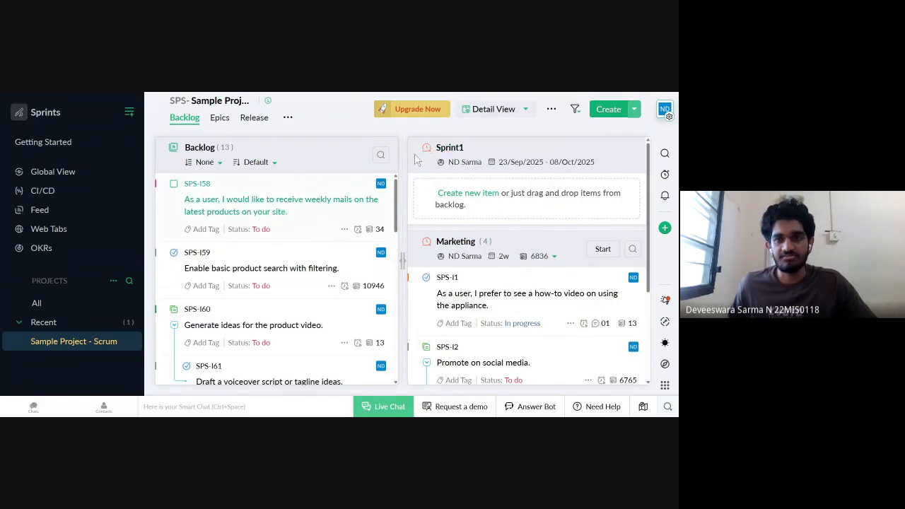
pyautogui.moveTo(216, 215); pyautogui.dragTo(457, 173)
pyautogui.moveTo(218, 201); pyautogui.dragTo(478, 186)
pyautogui.moveTo(278, 199); pyautogui.dragTo(523, 206)
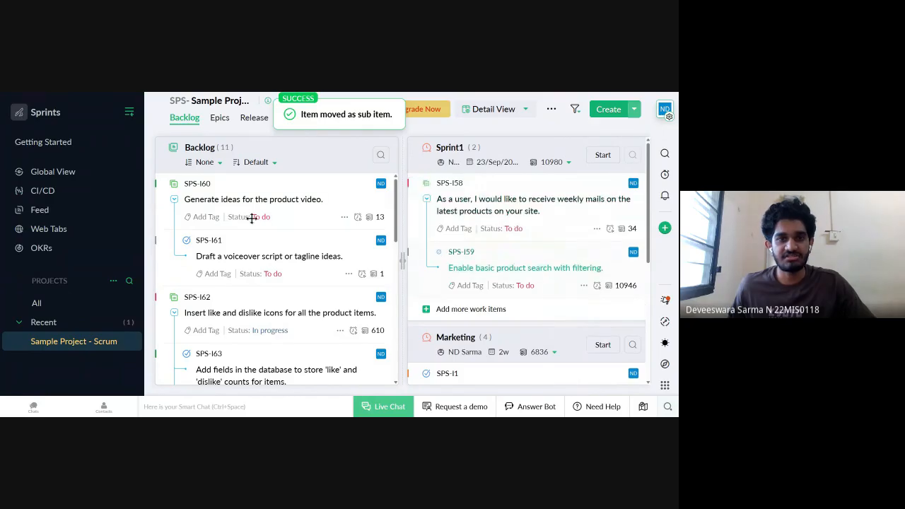
pyautogui.moveTo(330, 218); pyautogui.dragTo(466, 217)
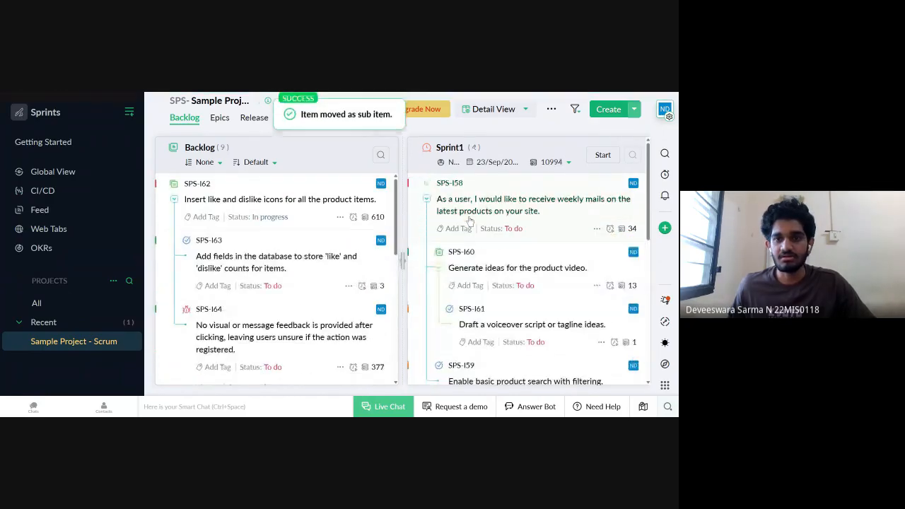
# - Look over the items assigned to Sprint1 and start the sprint with its existing dates and no scheduled meeting
pyautogui.scroll(-2, 526, 253)
pyautogui.scroll(1, 526, 254)
pyautogui.scroll(-2, 526, 253)
pyautogui.scroll(3, 526, 253)
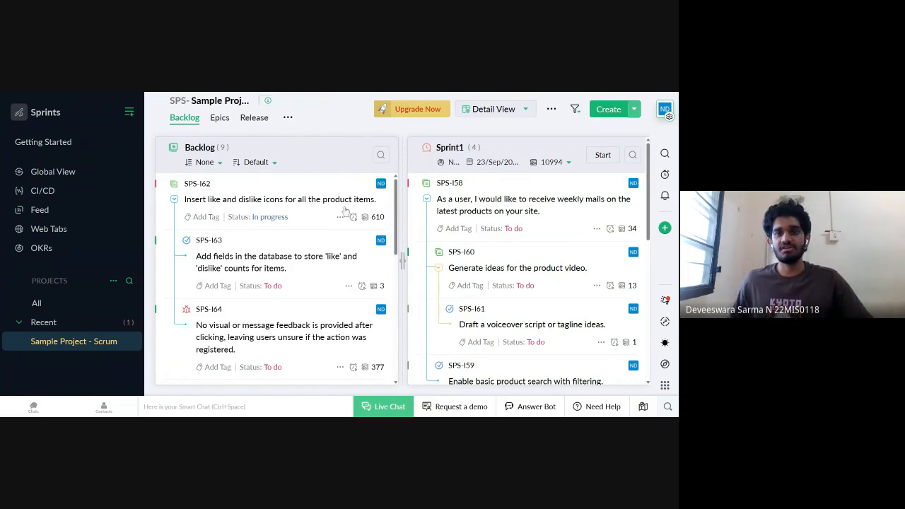
pyautogui.scroll(-1, 604, 224)
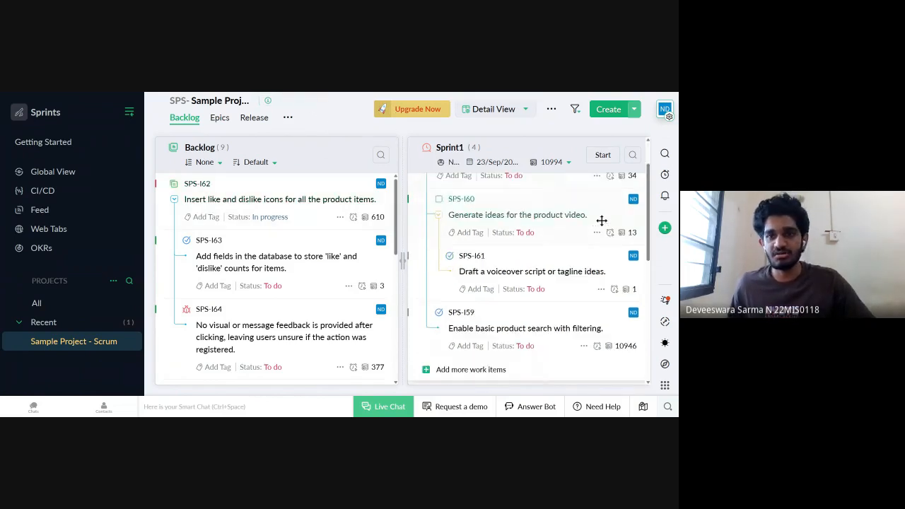
pyautogui.scroll(-1, 601, 223)
pyautogui.scroll(2, 594, 221)
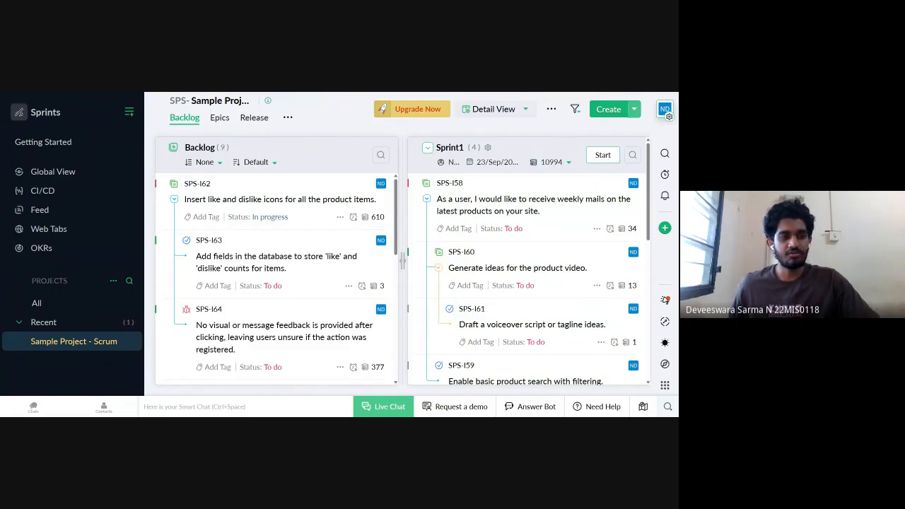
pyautogui.click(603, 154)
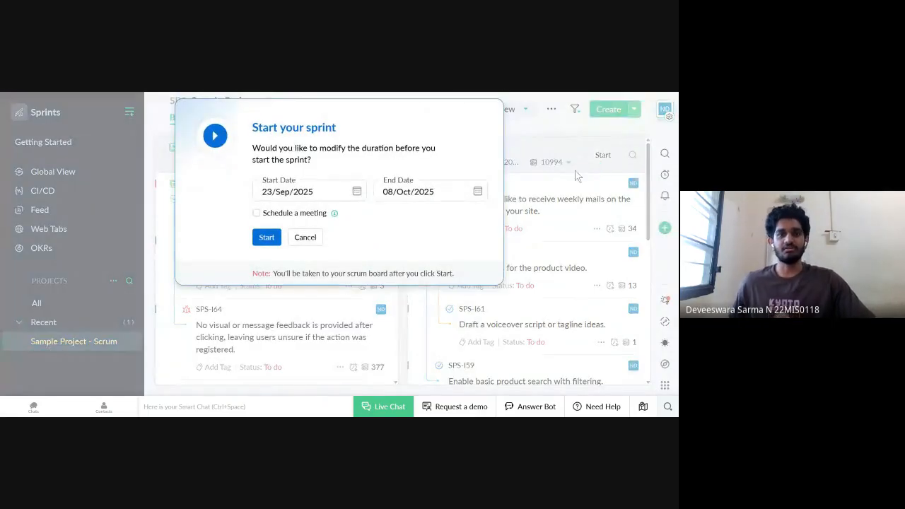
pyautogui.click(266, 238)
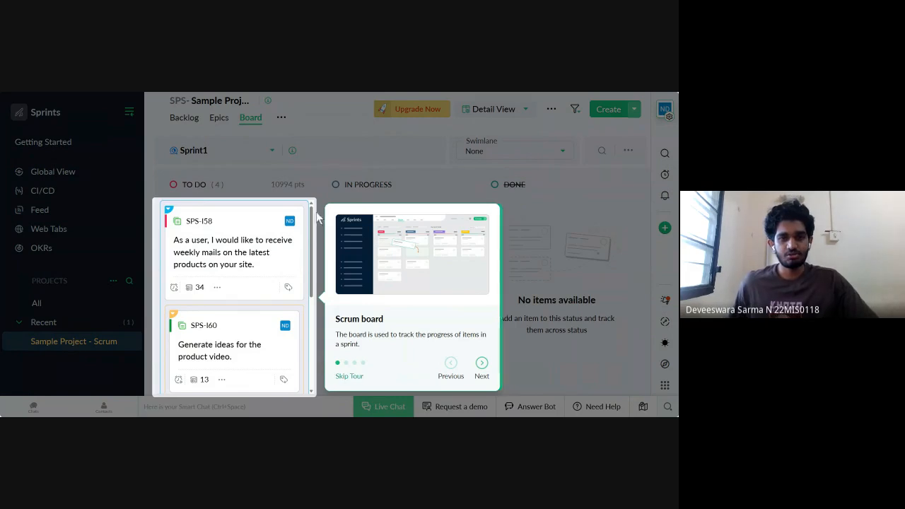
# - Step through the Scrum board introduction tour to its end
pyautogui.click(481, 365)
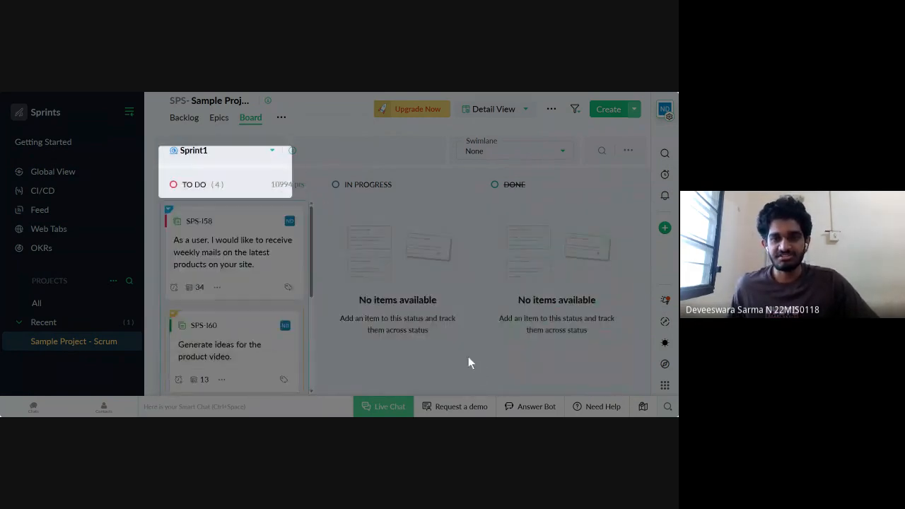
pyautogui.click(295, 338)
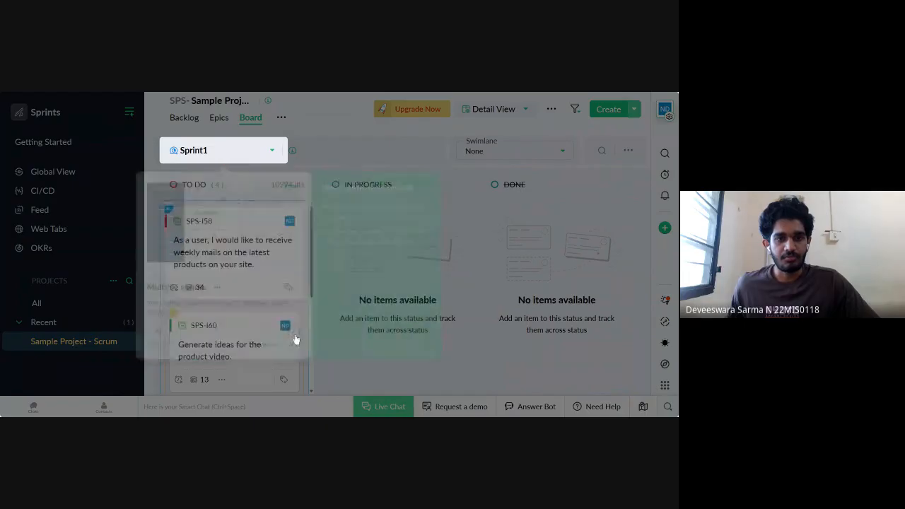
pyautogui.click(586, 332)
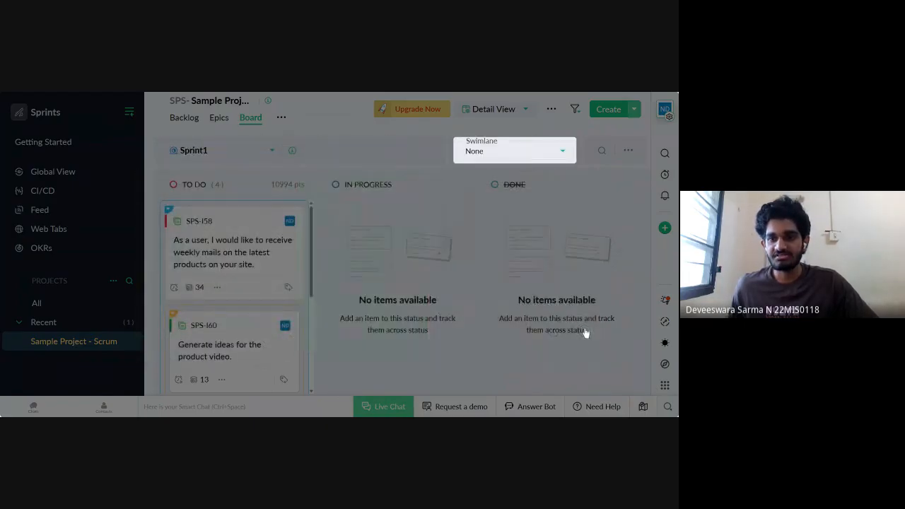
pyautogui.click(619, 282)
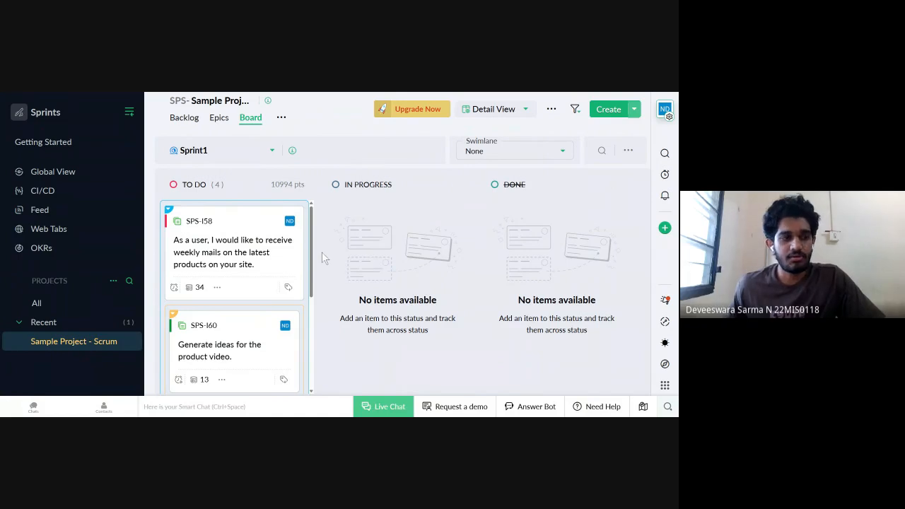
# - Move story SPS-I58 with its sub-items to In Progress, and return sub-items SPS-I59, SPS-I60 and SPS-I61 to To Do
pyautogui.moveTo(205, 223); pyautogui.dragTo(319, 193)
pyautogui.moveTo(285, 228); pyautogui.dragTo(332, 198)
pyautogui.moveTo(200, 241); pyautogui.dragTo(405, 211)
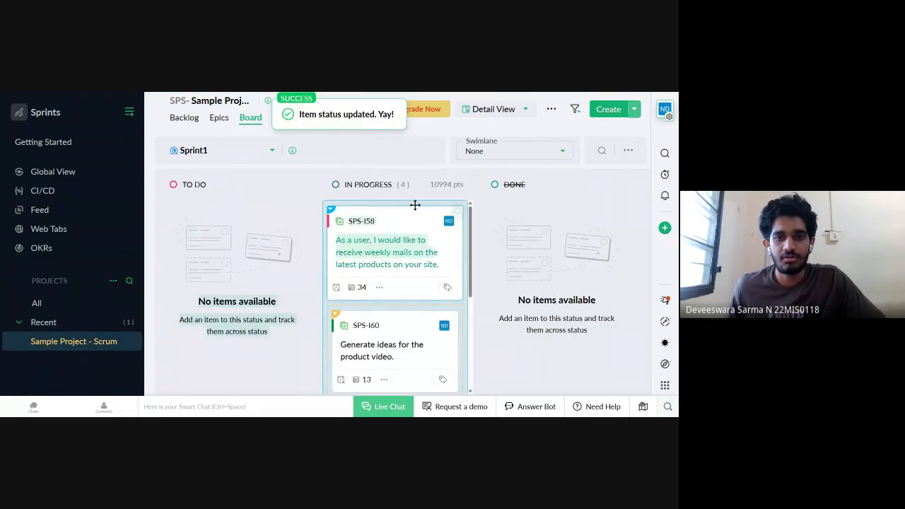
pyautogui.scroll(-3, 461, 241)
pyautogui.moveTo(390, 335); pyautogui.dragTo(279, 297)
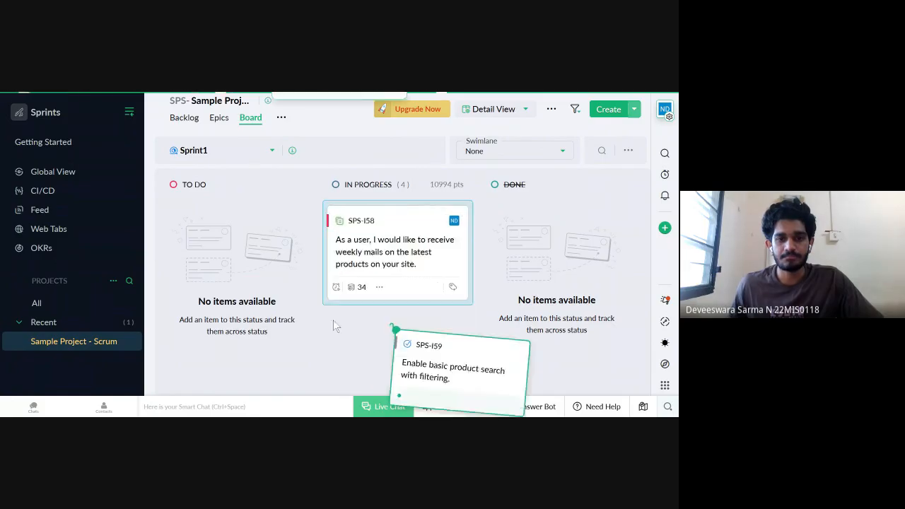
pyautogui.moveTo(389, 329); pyautogui.dragTo(186, 313)
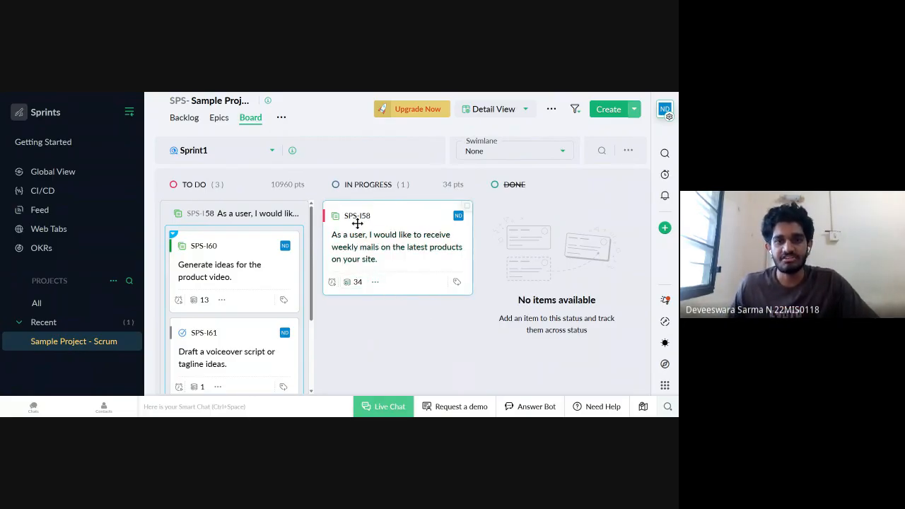
# - View the additional item options, description and comments of story SPS-I58, and close its details
pyautogui.click(375, 282)
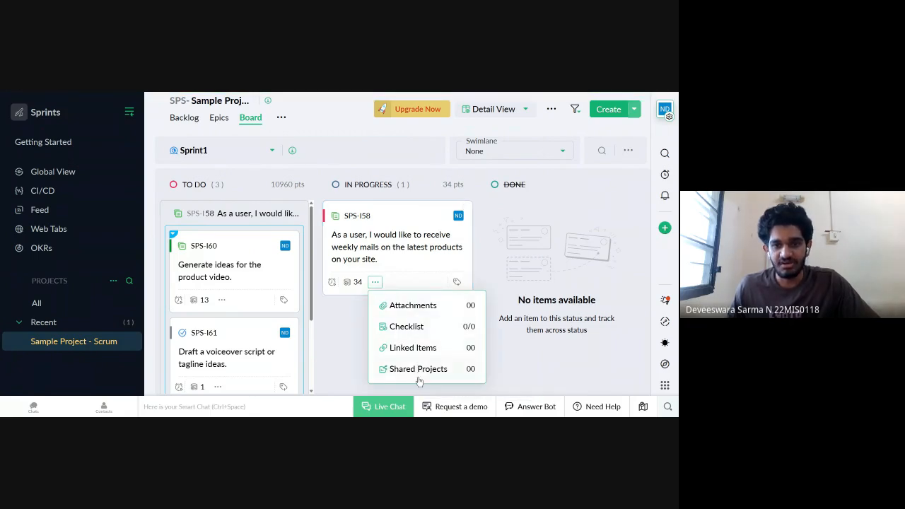
pyautogui.click(513, 263)
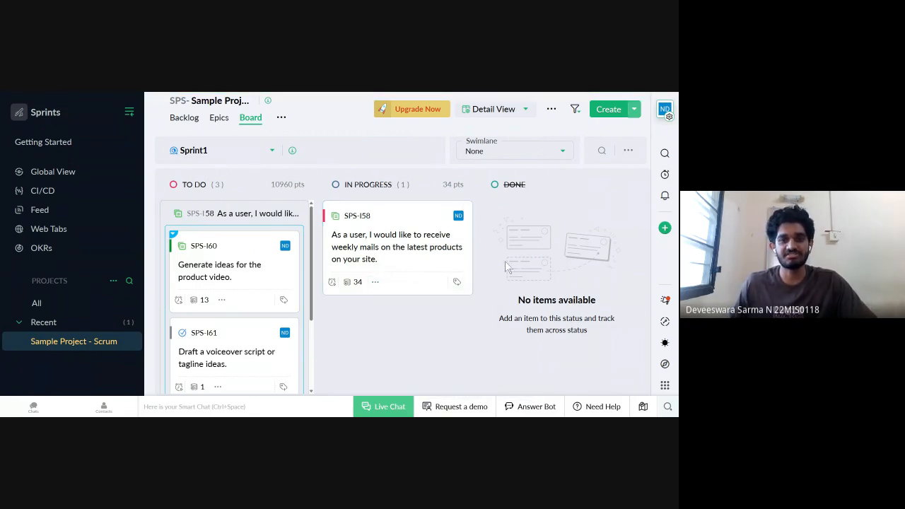
pyautogui.click(419, 239)
pyautogui.click(262, 162)
pyautogui.scroll(-2, 324, 267)
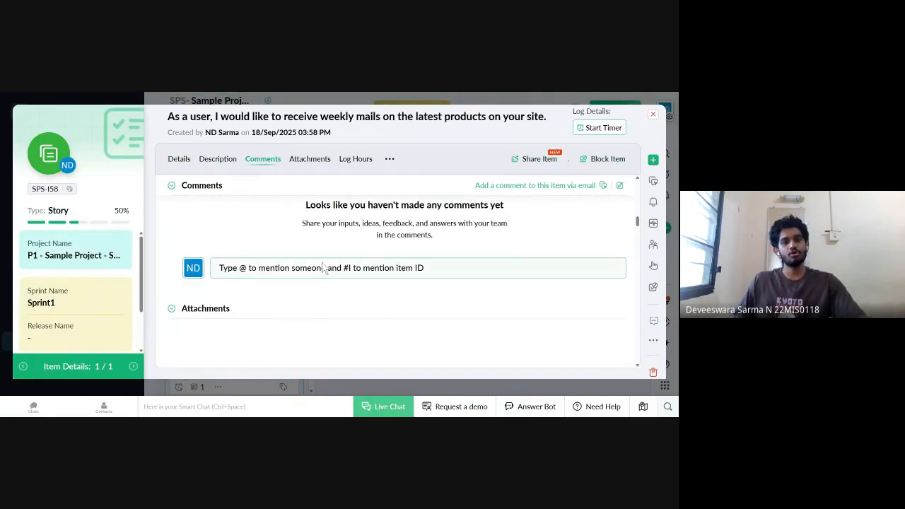
pyautogui.scroll(4, 325, 269)
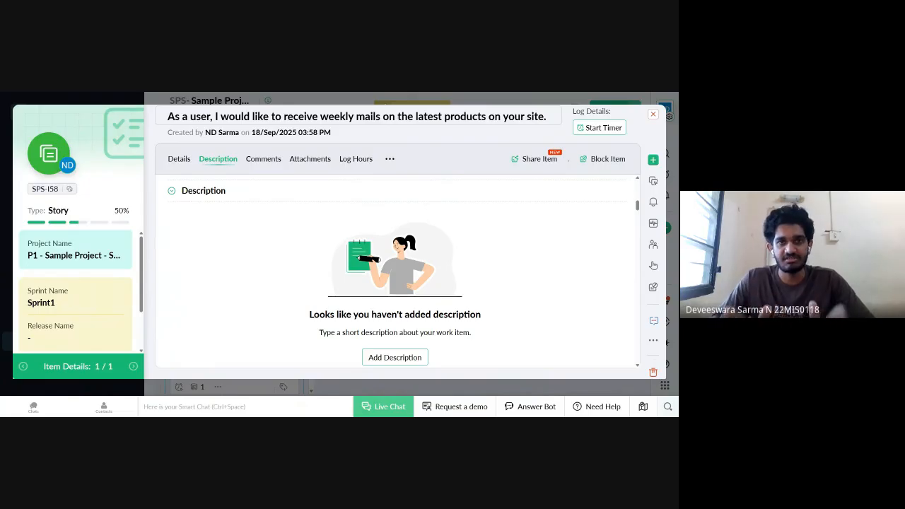
pyautogui.click(653, 114)
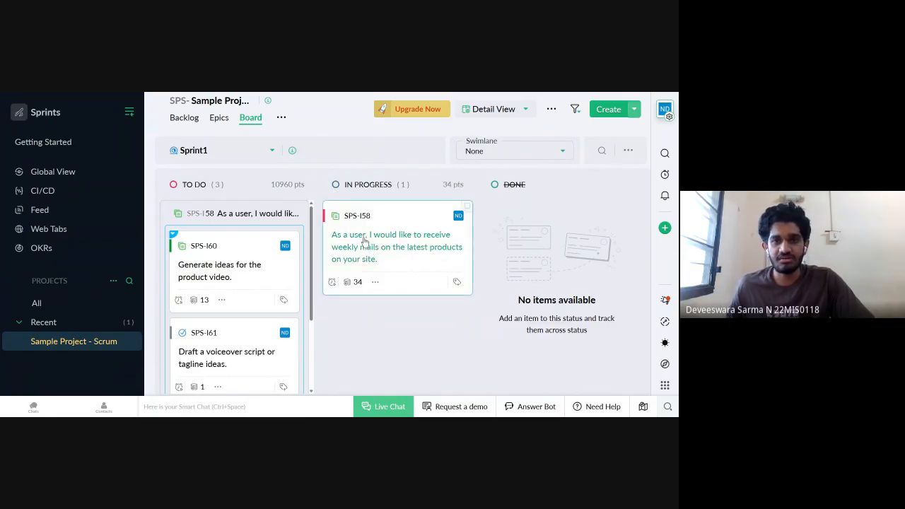
# - Move story SPS-I58 and all of its sub-items into the Done column of Sprint1
pyautogui.moveTo(378, 256); pyautogui.dragTo(522, 203)
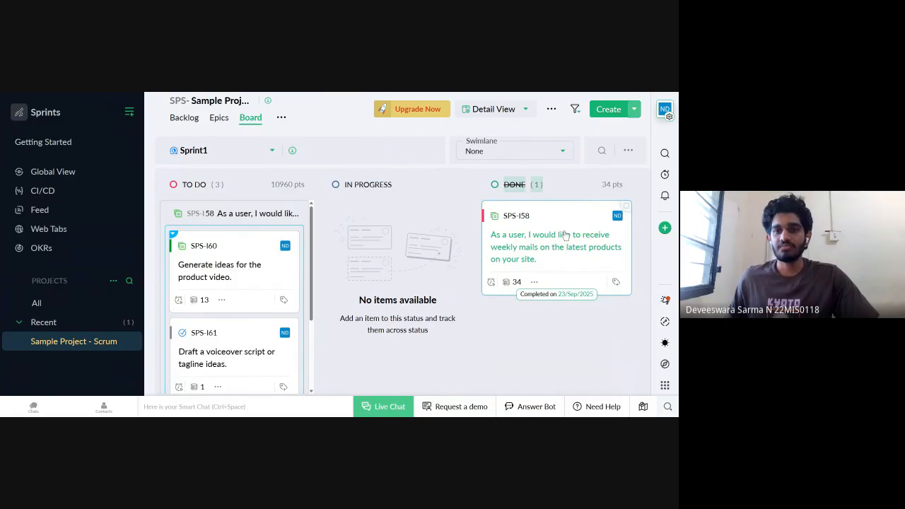
pyautogui.moveTo(206, 263); pyautogui.dragTo(522, 312)
pyautogui.moveTo(281, 272); pyautogui.dragTo(508, 313)
pyautogui.scroll(-4, 524, 262)
pyautogui.scroll(4, 539, 271)
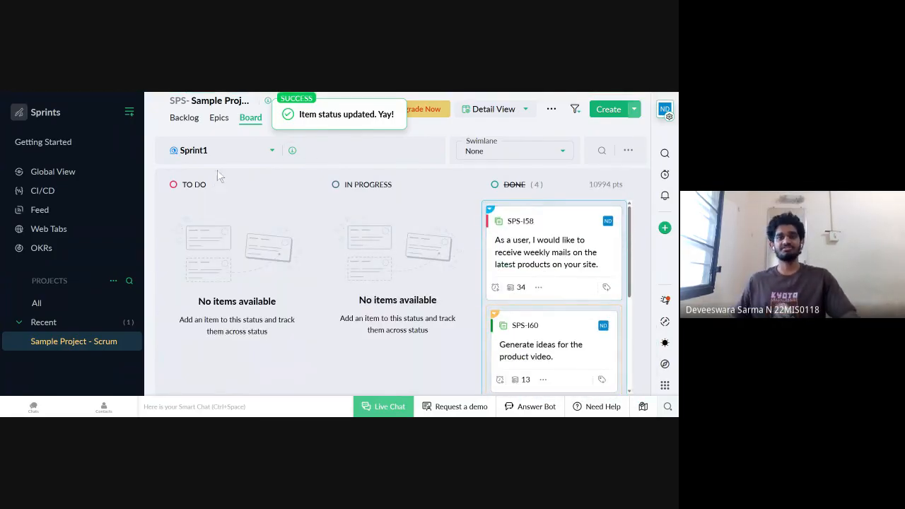
pyautogui.scroll(-4, 587, 227)
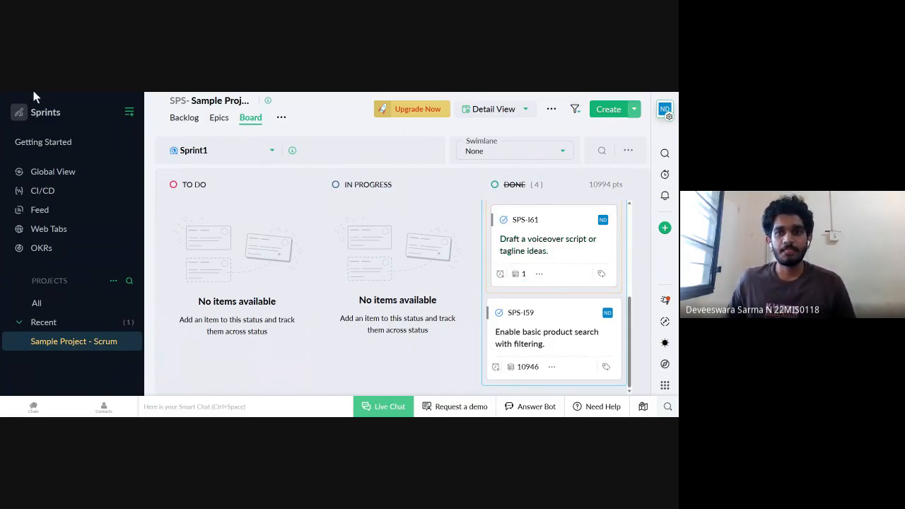
# - Return to the project backlog and go through its introduction tour to the end
pyautogui.click(172, 117)
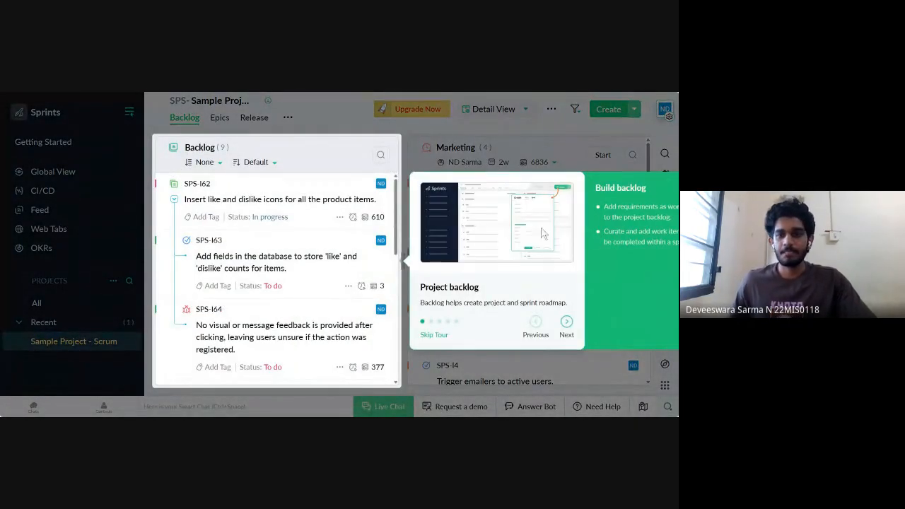
pyautogui.click(567, 327)
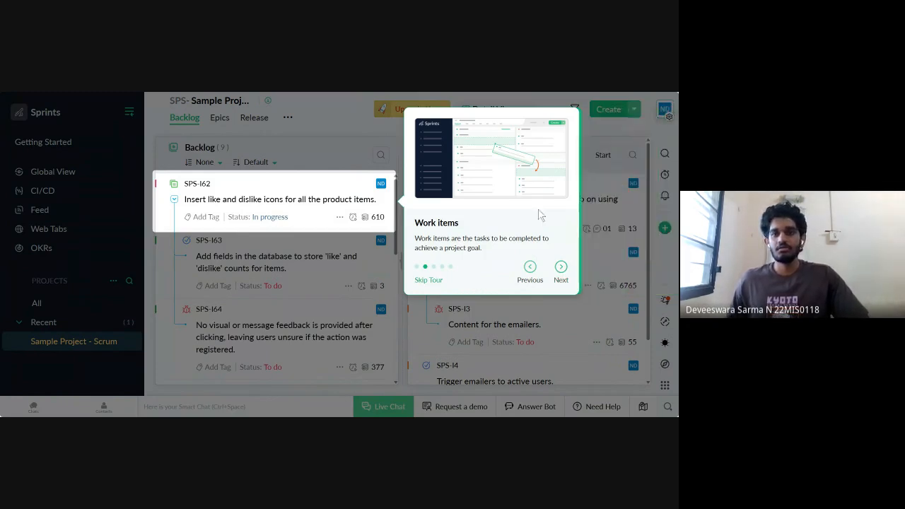
pyautogui.click(557, 275)
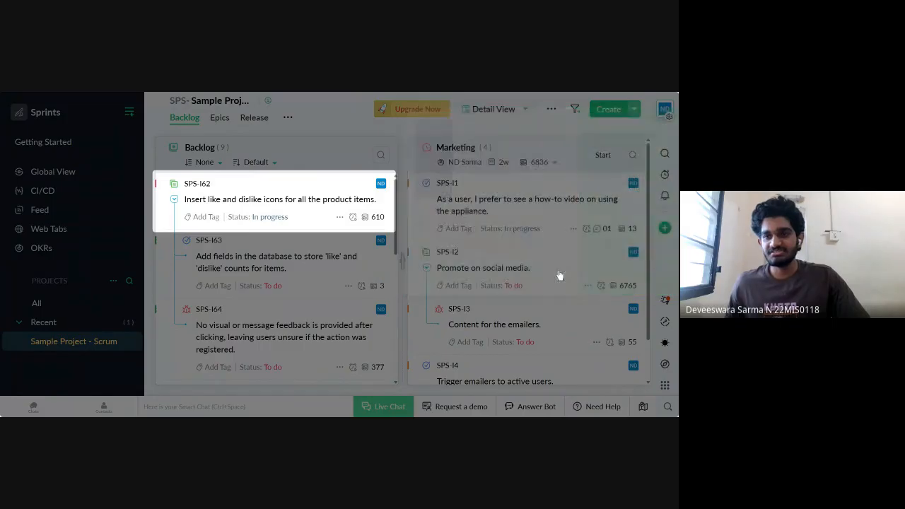
pyautogui.click(340, 349)
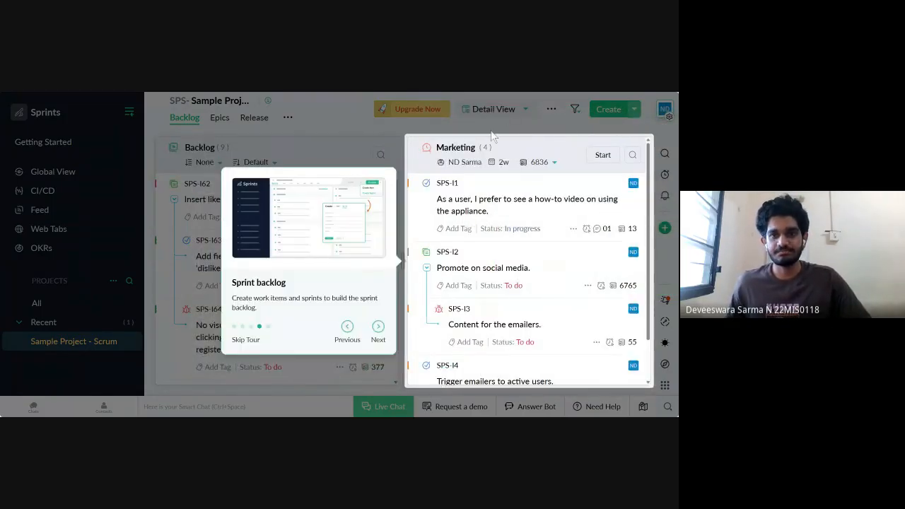
pyautogui.click(378, 326)
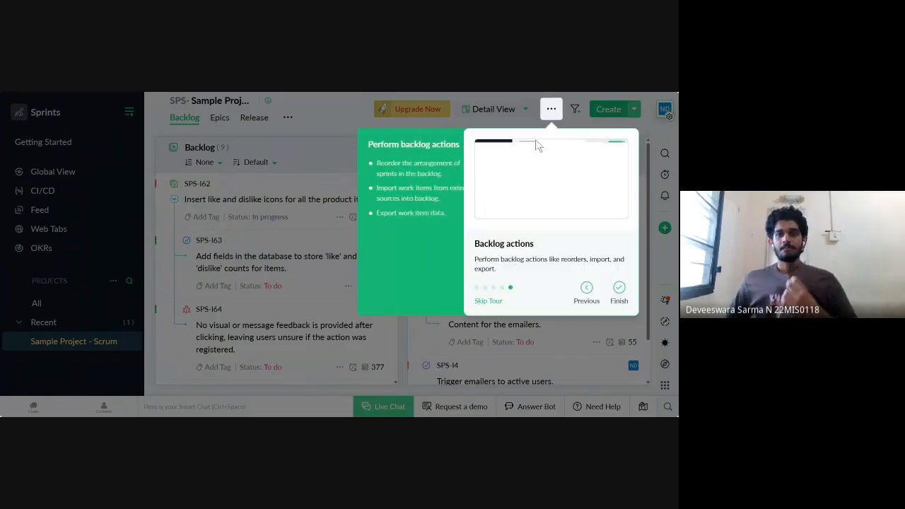
pyautogui.click(627, 287)
# - Examine the backlog and Marketing sprint items, the further project sections, the details of SPS-I1 and the backlog view options
pyautogui.scroll(-2, 436, 186)
pyautogui.scroll(2, 556, 176)
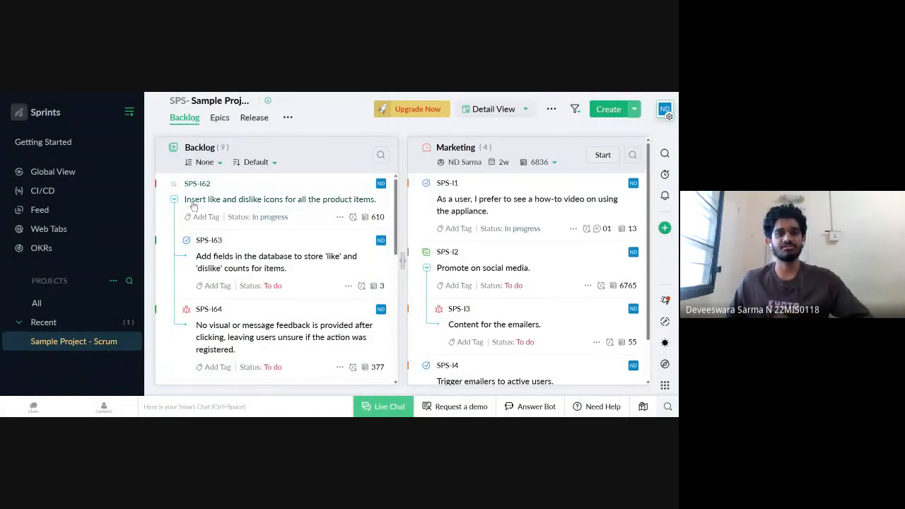
pyautogui.click(288, 117)
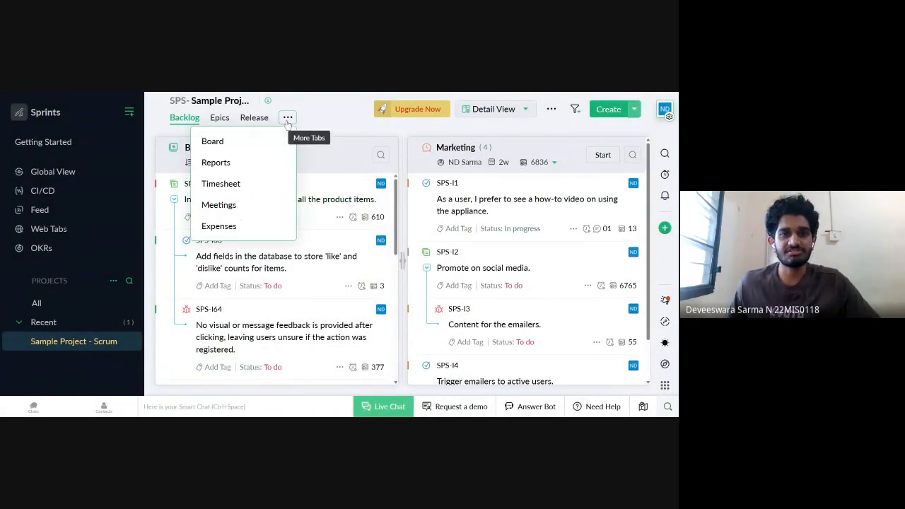
pyautogui.click(353, 228)
pyautogui.scroll(-1, 318, 271)
pyautogui.scroll(1, 318, 266)
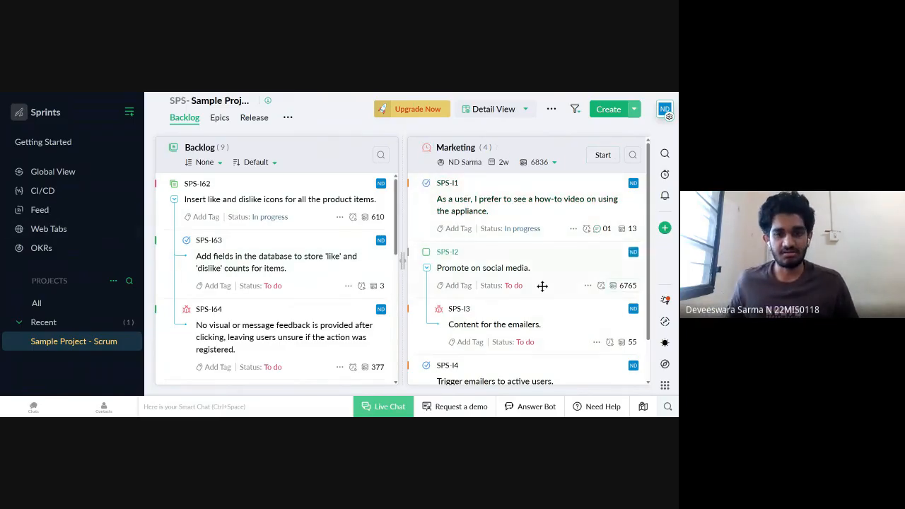
pyautogui.scroll(-2, 543, 286)
pyautogui.scroll(2, 543, 287)
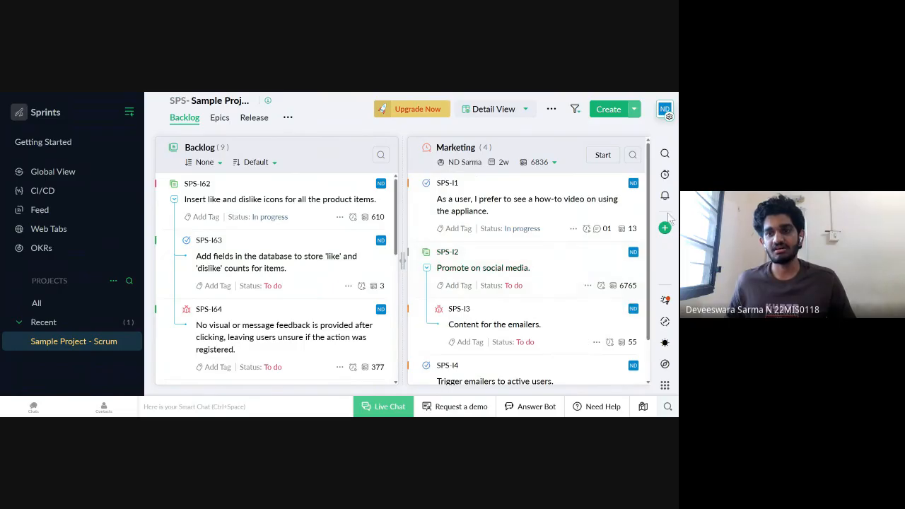
pyautogui.click(551, 109)
pyautogui.click(594, 200)
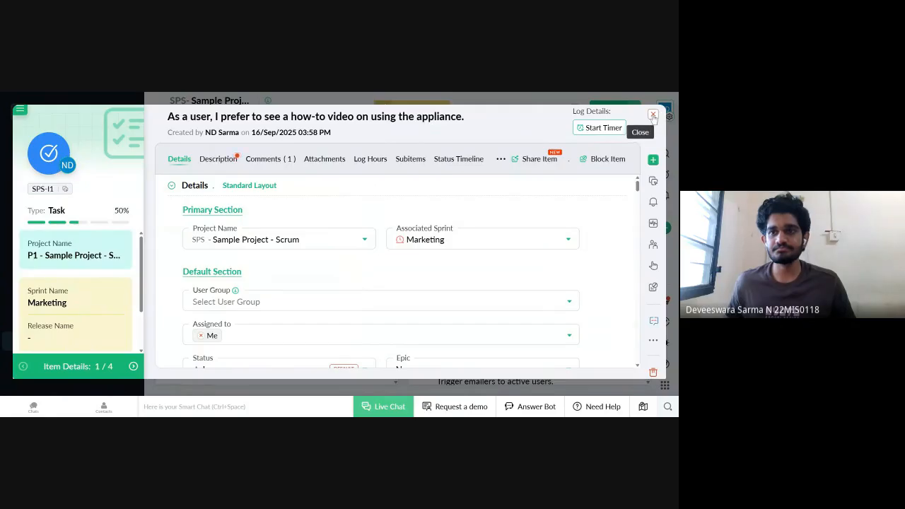
pyautogui.click(652, 115)
pyautogui.click(506, 114)
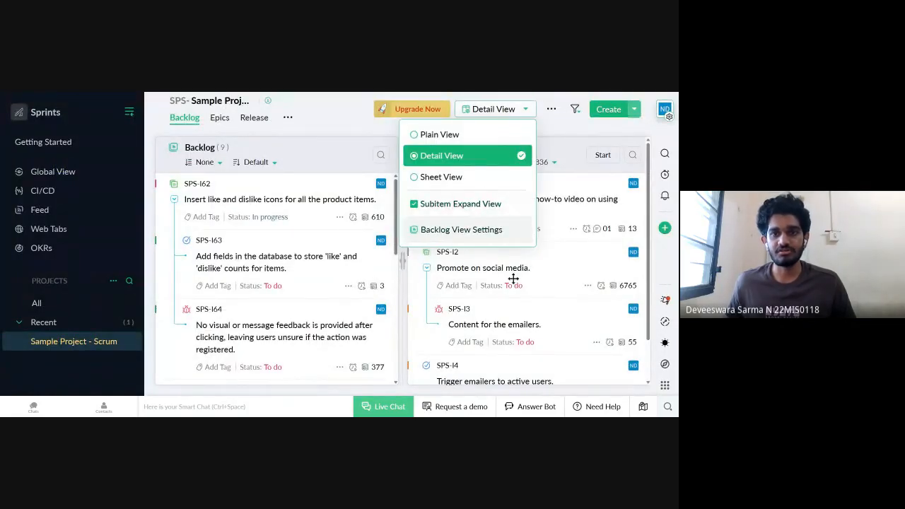
pyautogui.click(525, 302)
# - View the project's sprint velocity report, followed by its epic, release and timesheet reports
pyautogui.click(287, 117)
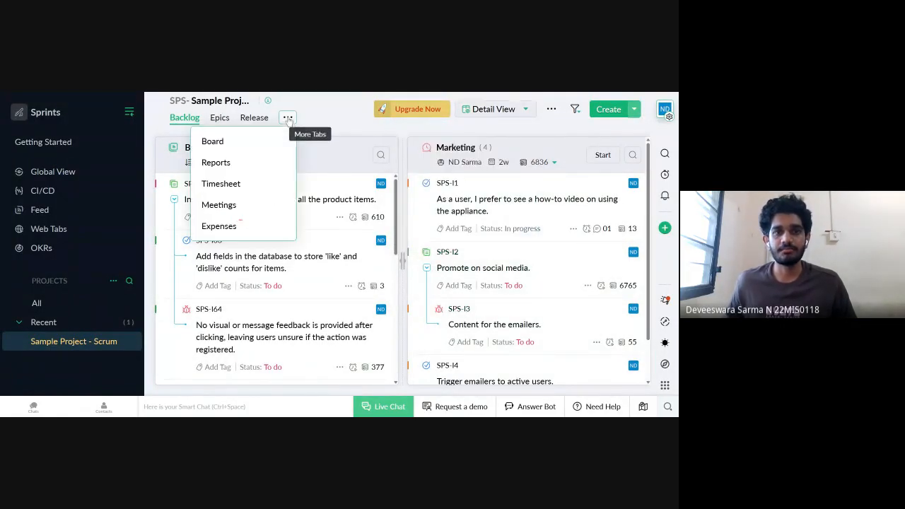
pyautogui.click(226, 164)
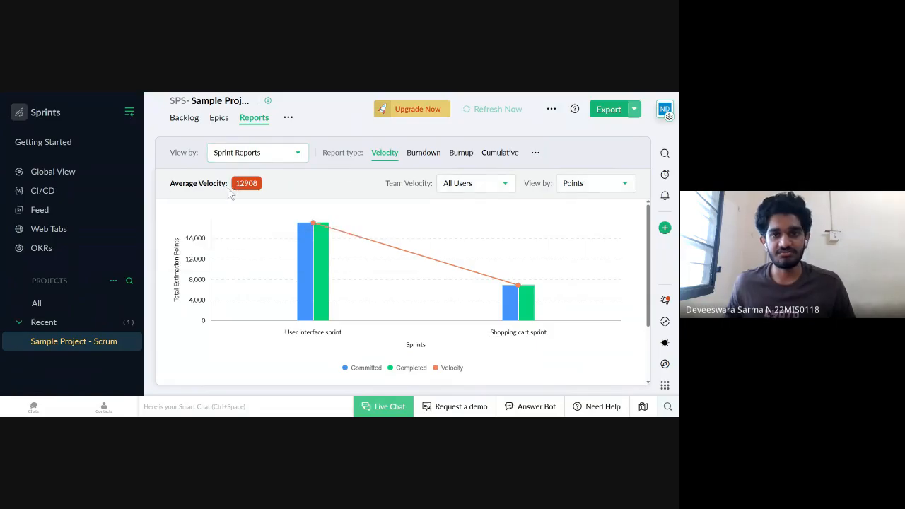
pyautogui.click(297, 162)
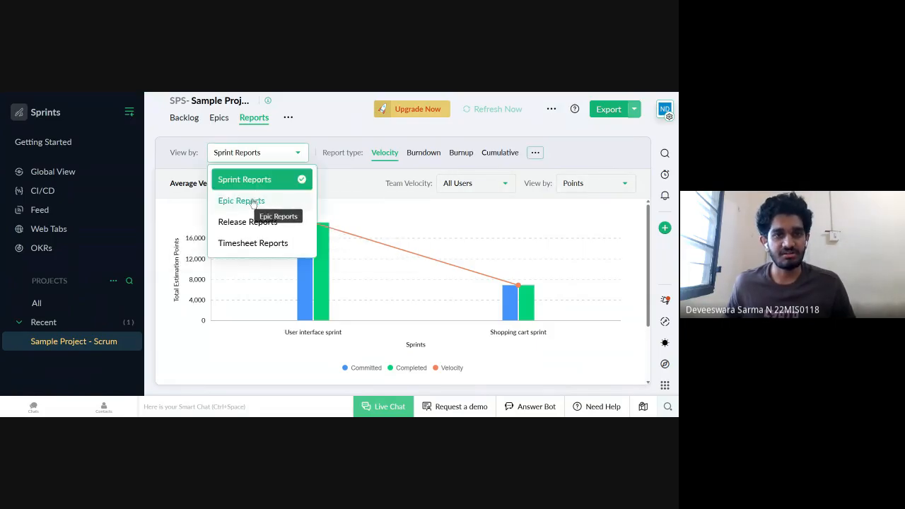
pyautogui.click(253, 201)
pyautogui.click(254, 156)
pyautogui.click(247, 220)
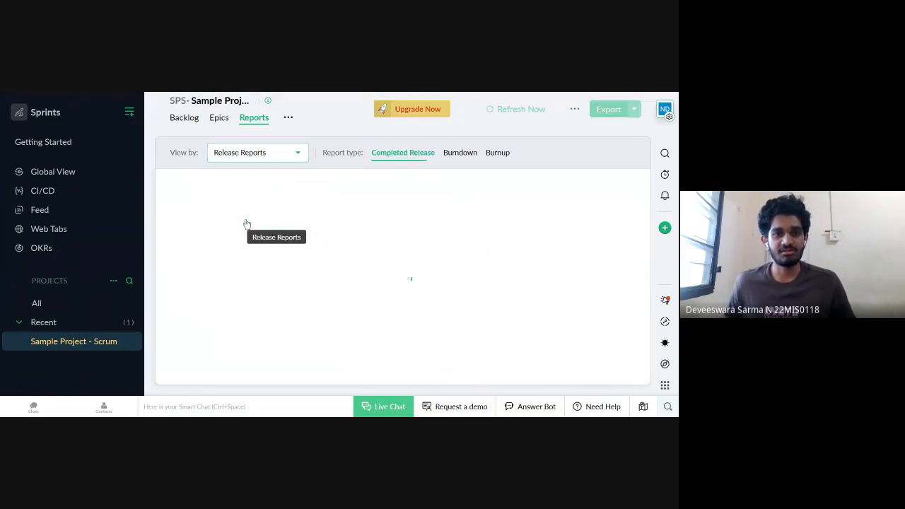
pyautogui.click(247, 157)
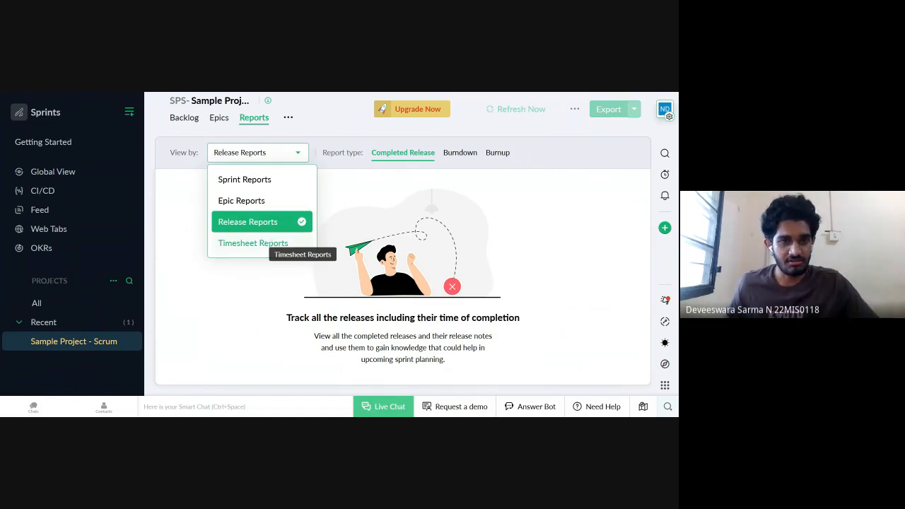
pyautogui.click(267, 244)
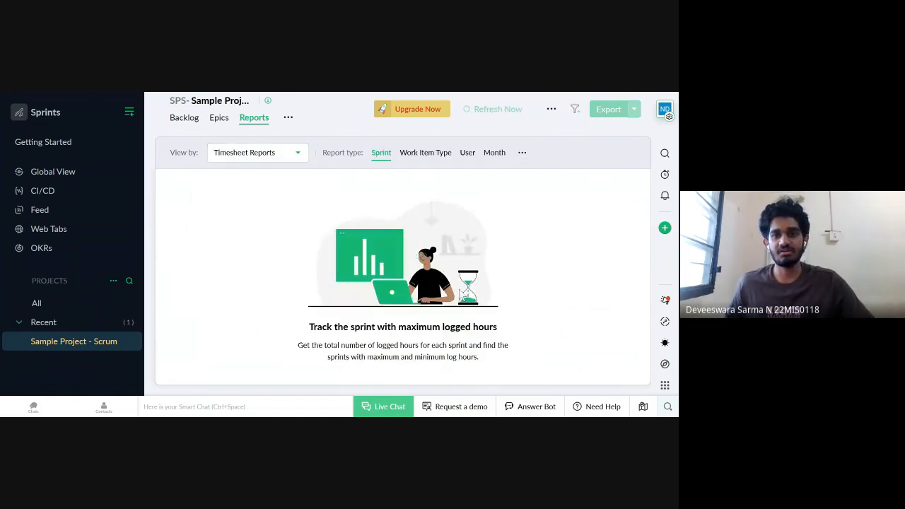
# - View the project's epics and its timesheet of logged hours, advancing the Epics introduction tour
pyautogui.click(219, 118)
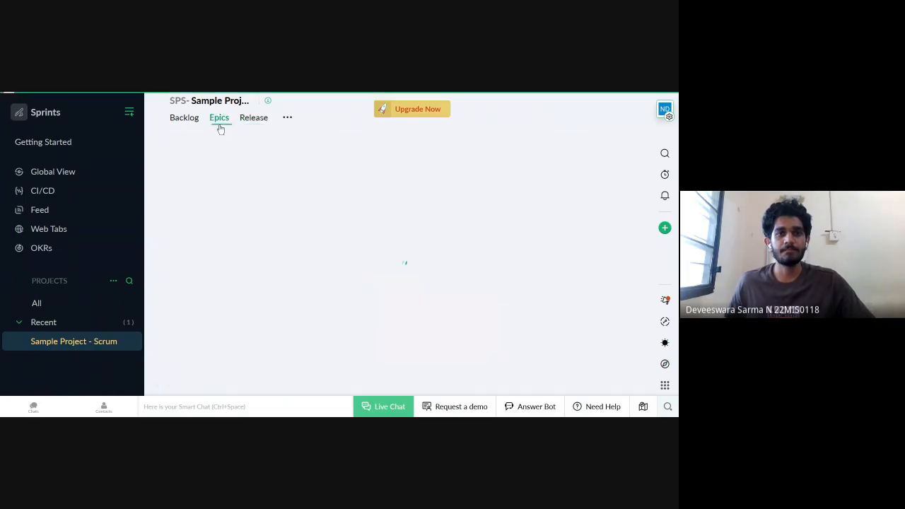
pyautogui.click(287, 118)
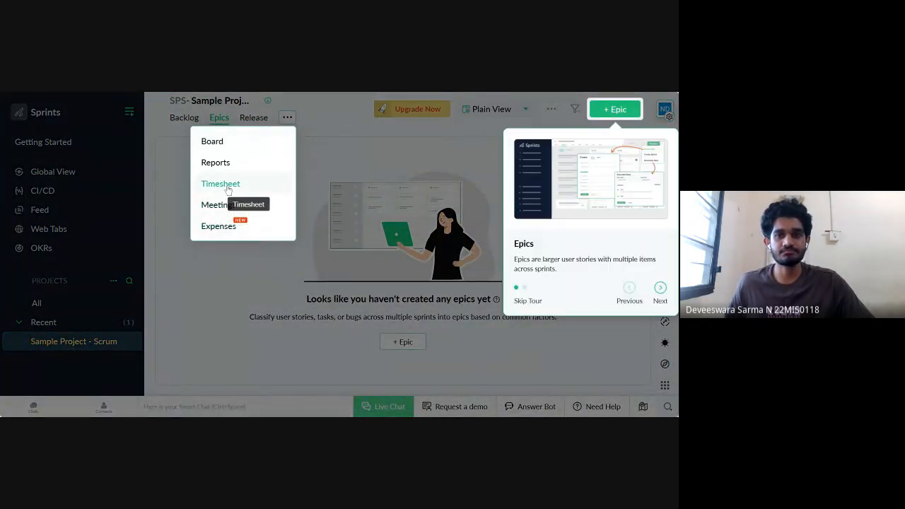
pyautogui.click(227, 184)
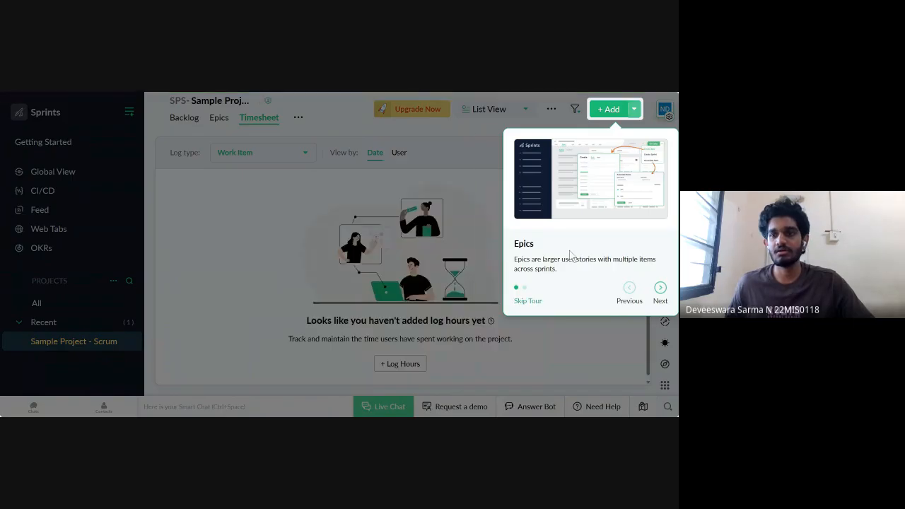
pyautogui.click(659, 288)
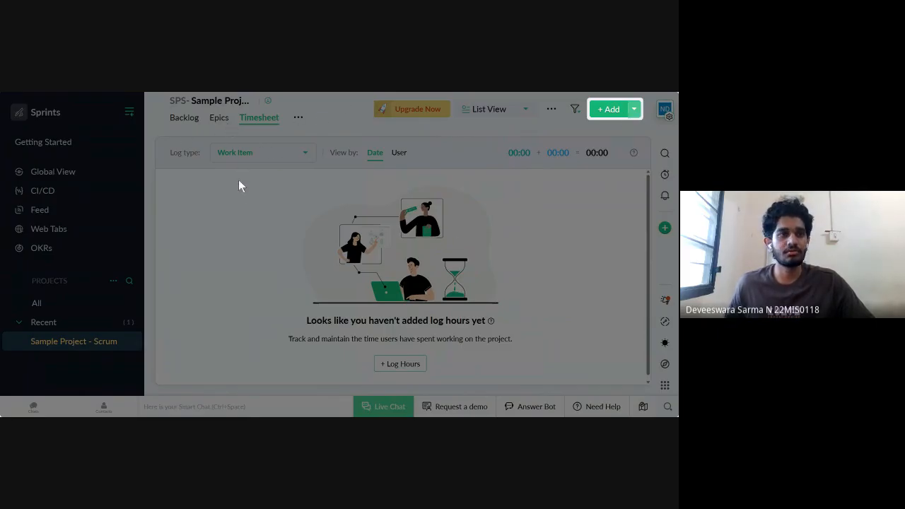
# - Leave the blocked timesheet tour, reopen the project backlog and dismiss the project budgeting announcement
pyautogui.click(80, 90)
pyautogui.click(80, 89)
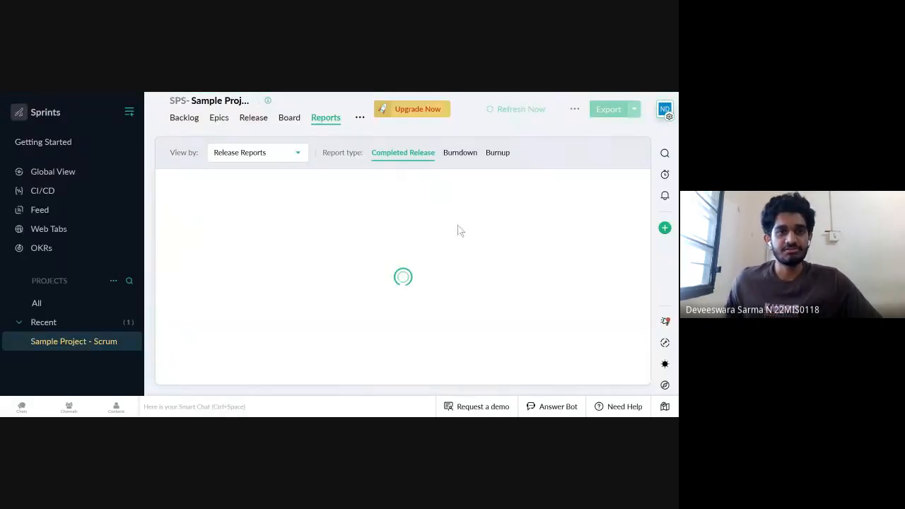
pyautogui.click(178, 119)
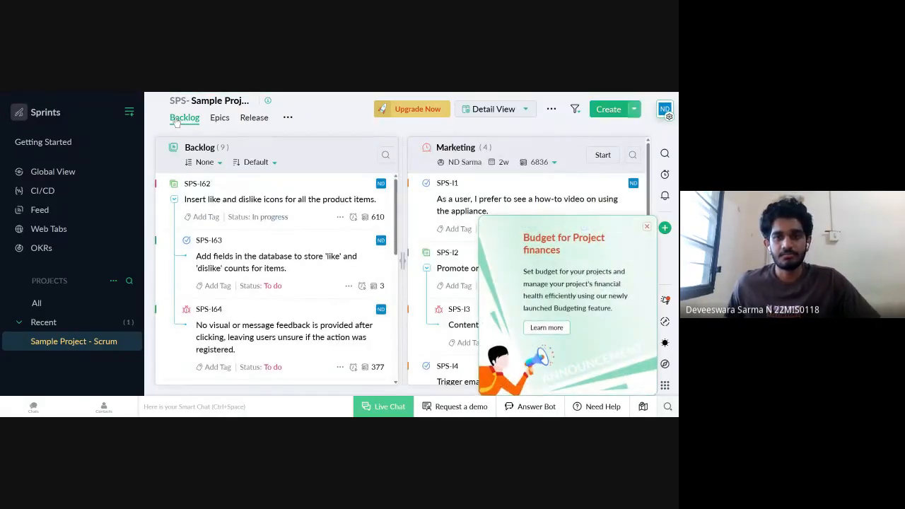
pyautogui.click(643, 231)
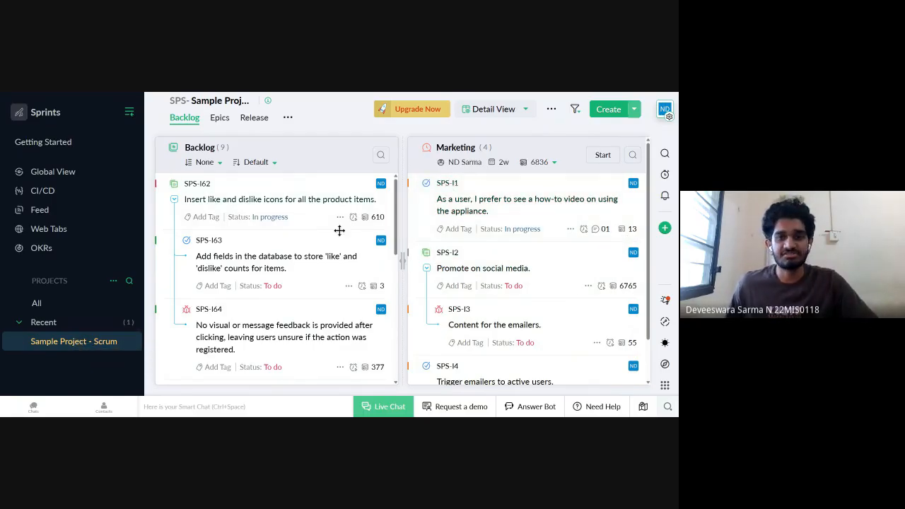
# - View the project's epics and complete the Epics introduction tour through its epic actions page
pyautogui.click(221, 120)
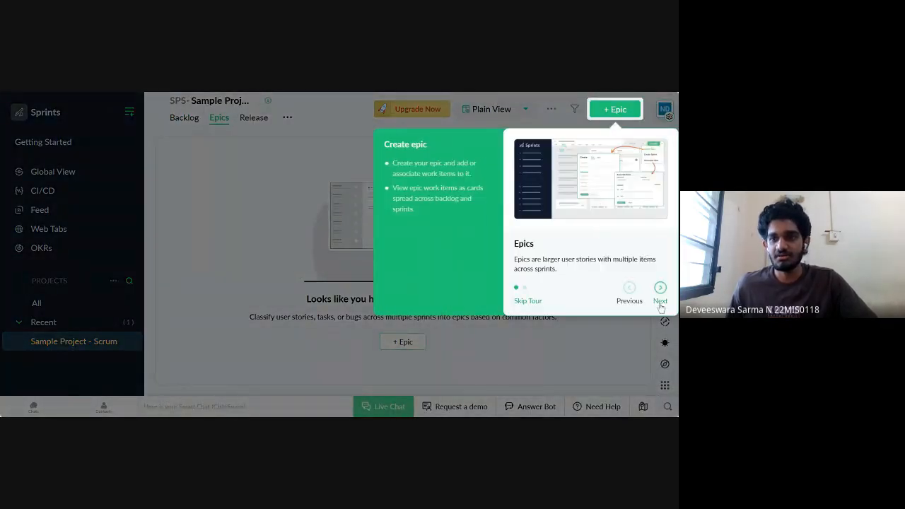
pyautogui.click(659, 302)
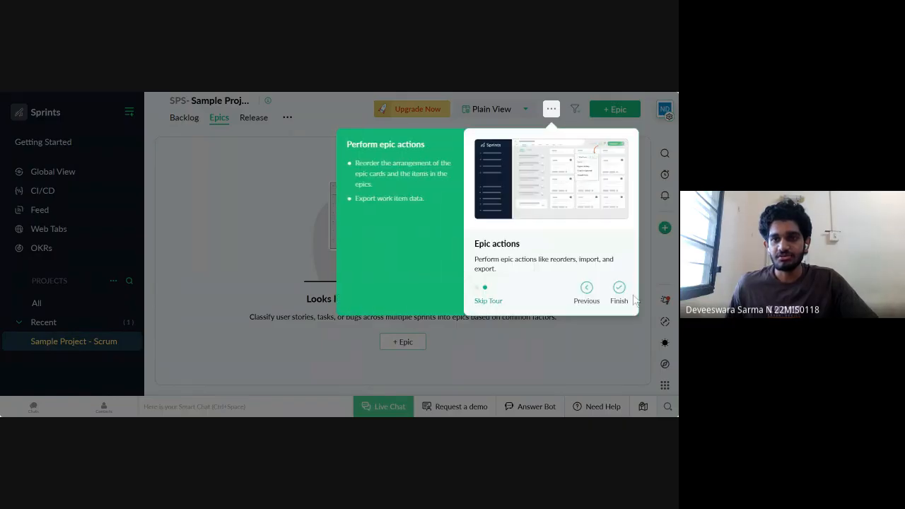
pyautogui.click(619, 296)
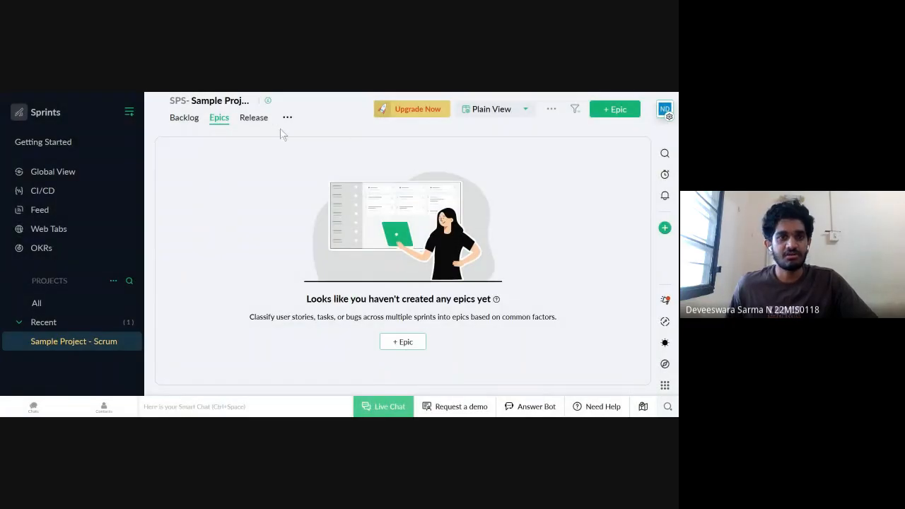
# - View the project's releases, complete the Release introduction tour, and return to the project backlog
pyautogui.click(256, 119)
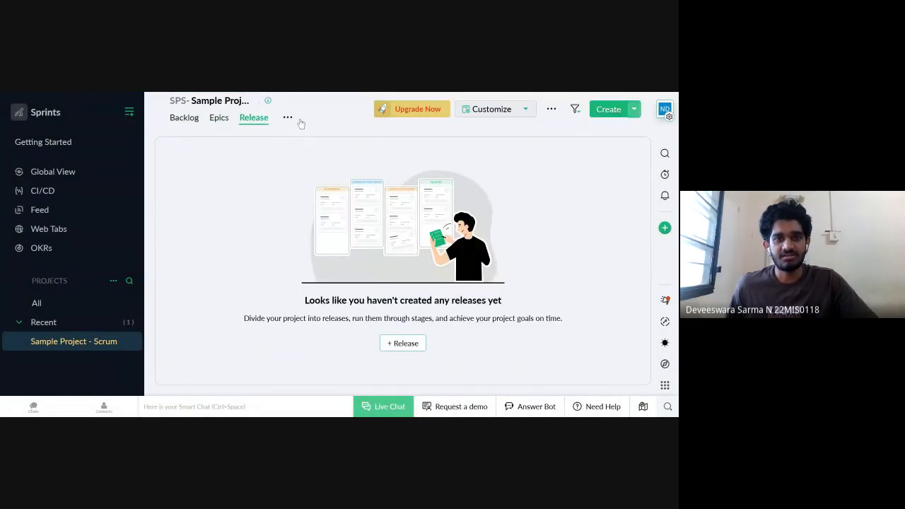
pyautogui.click(288, 118)
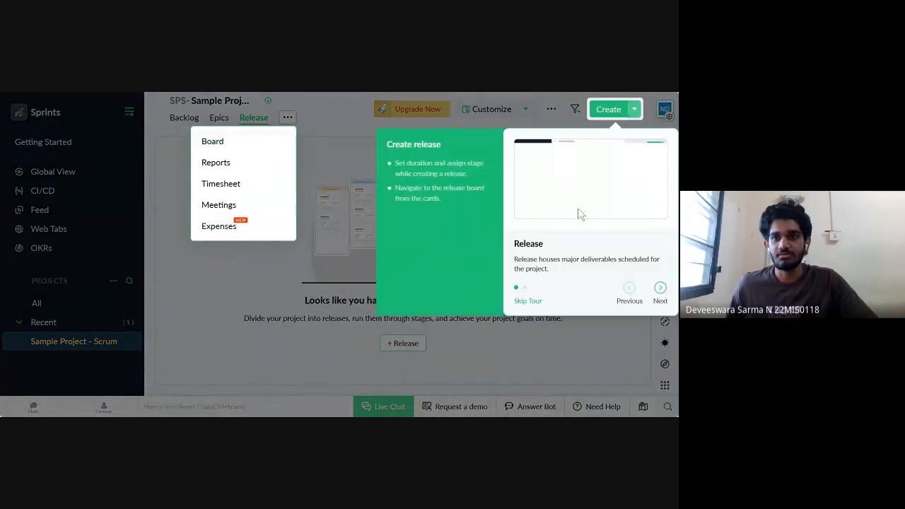
pyautogui.click(660, 297)
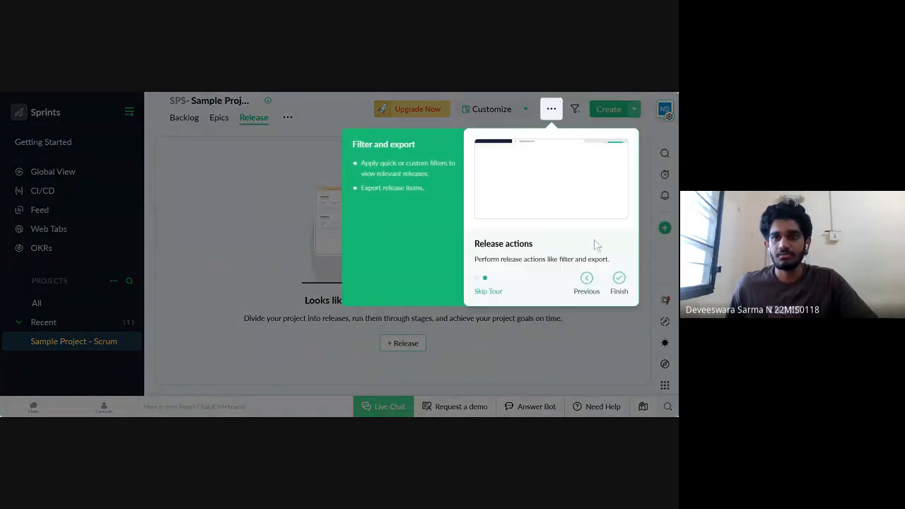
pyautogui.click(619, 282)
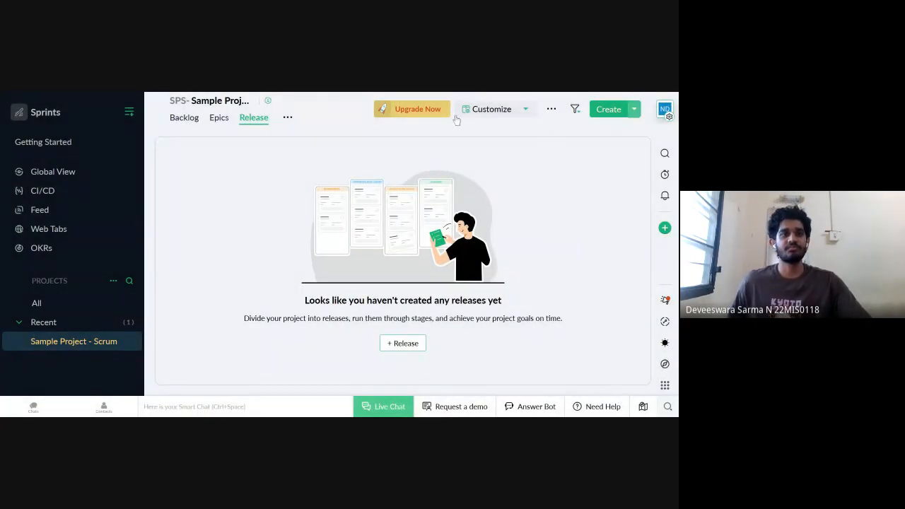
pyautogui.click(184, 117)
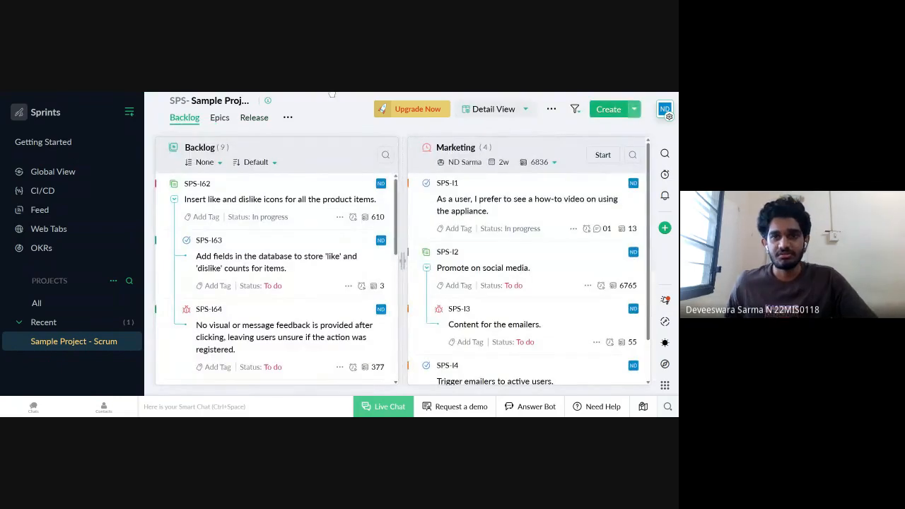